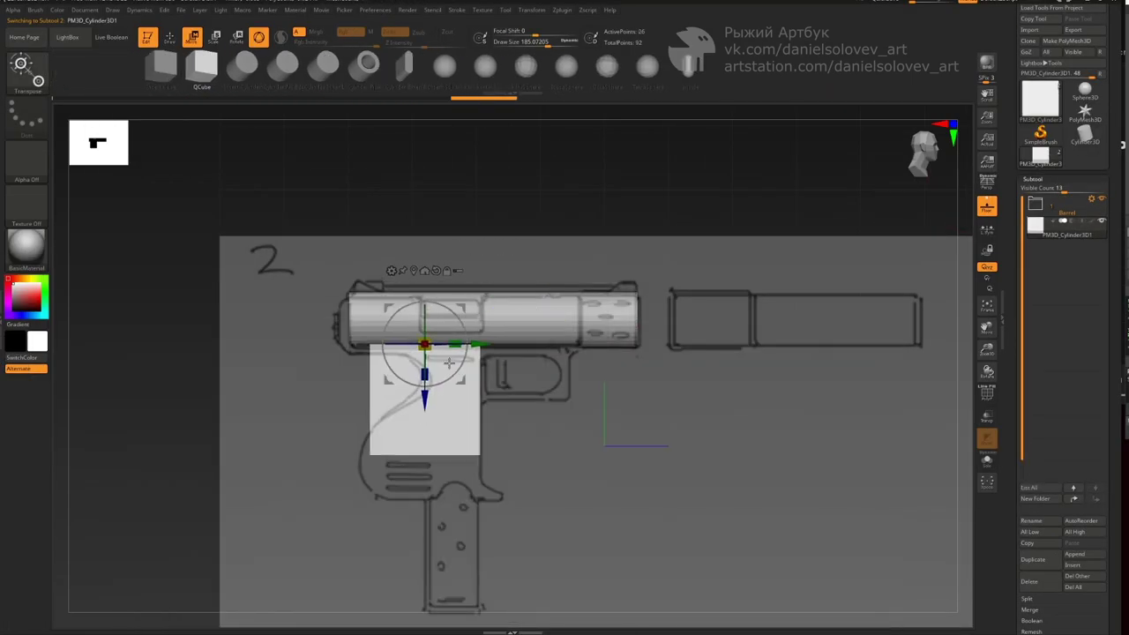
Create a new subtool folder to hold the pistol blockout parts
{"action": "left_click", "coordinate": [1040, 499]}
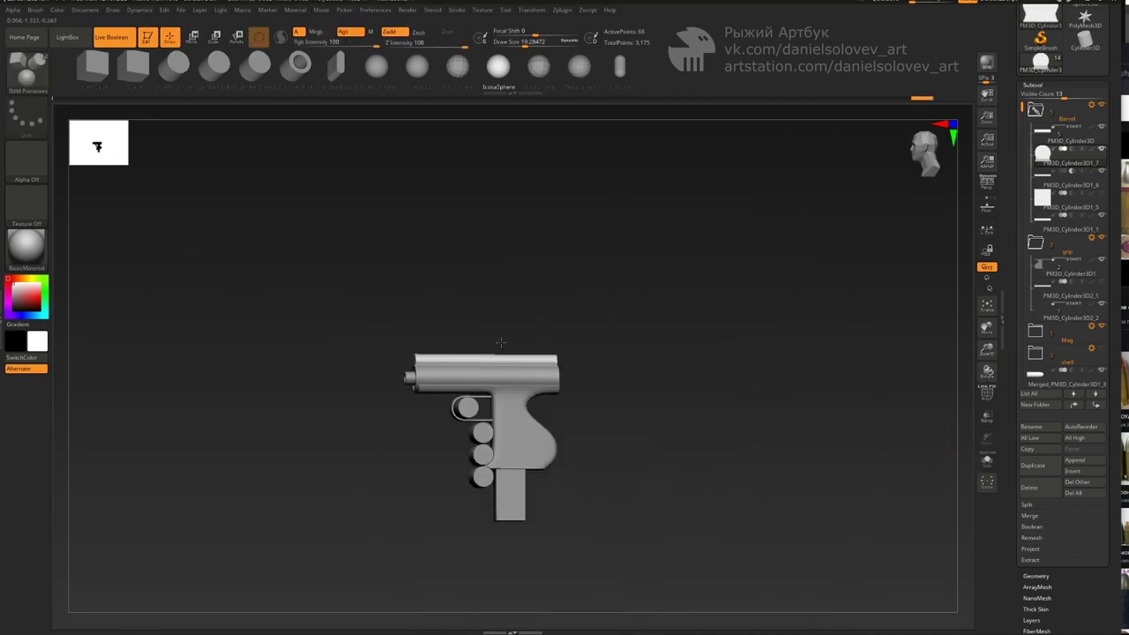
Orbit the view around the pistol blockout to compare it with the sketch
{"action": "left_click_drag", "start_coordinate": [635, 336], "coordinate": [602, 333]}
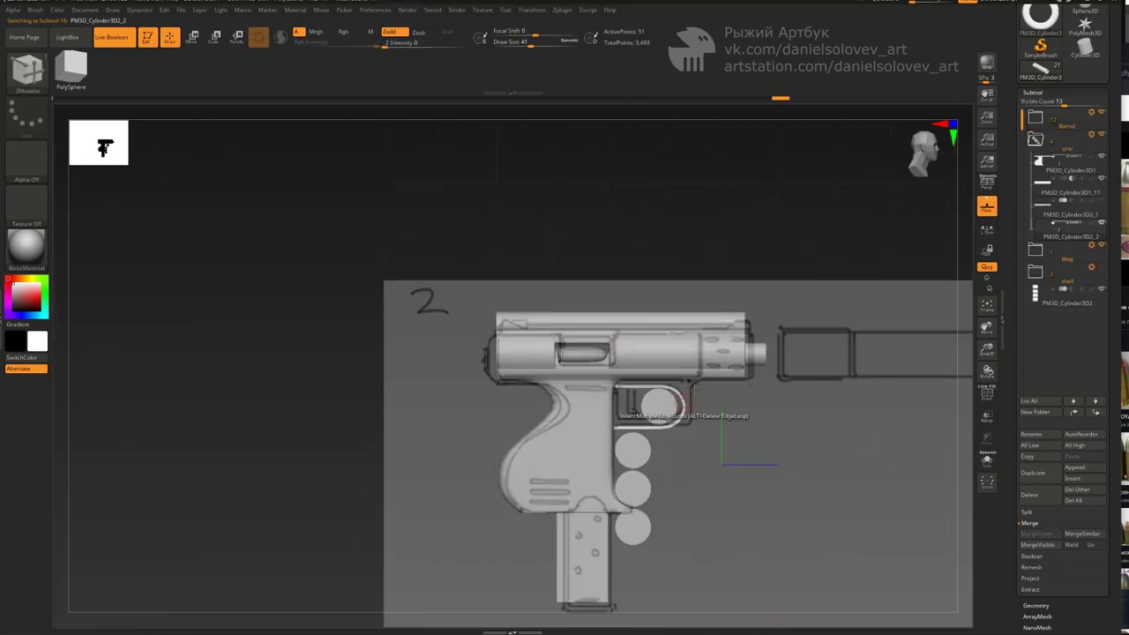
Bring up the Folder Actions menu for the pistol's subtool folder
{"action": "left_click", "coordinate": [1091, 112]}
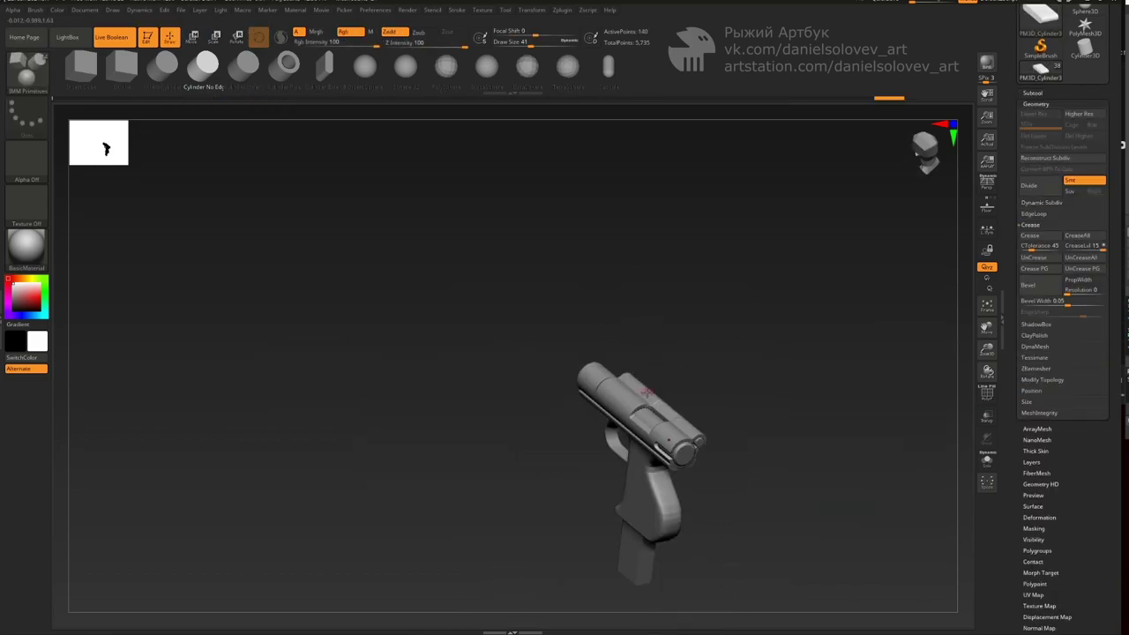
Orbit the pistol slightly to a new working angle
{"action": "right_click_drag", "start_coordinate": [423, 439], "coordinate": [554, 444]}
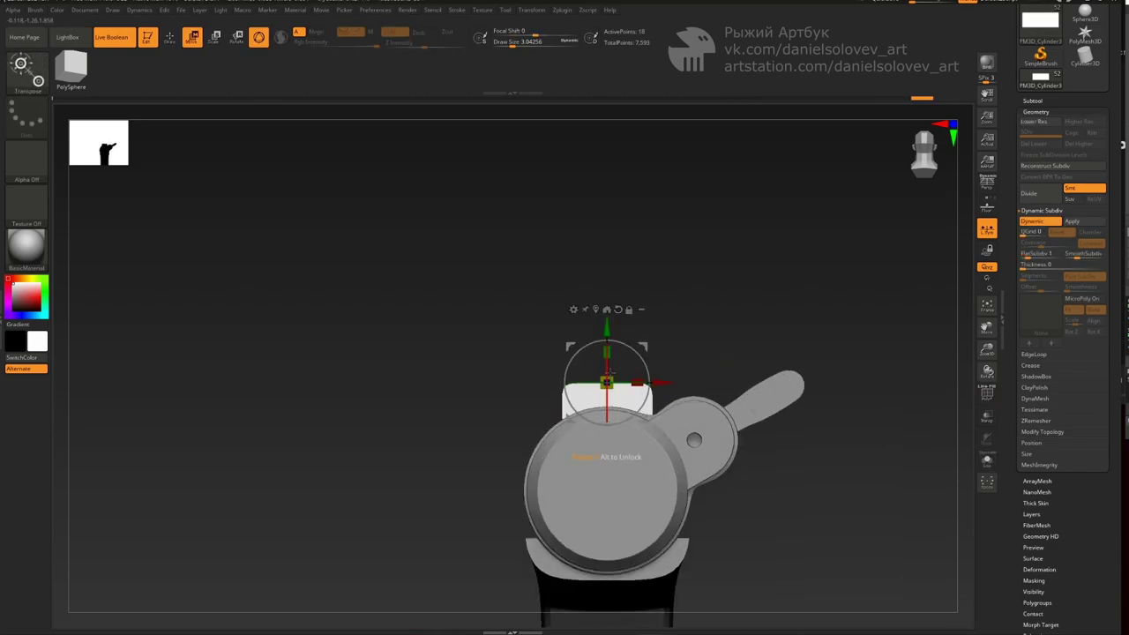
Orbit the pistol to bring the front of the barrel into view
{"action": "left_click_drag", "start_coordinate": [636, 365], "coordinate": [689, 394]}
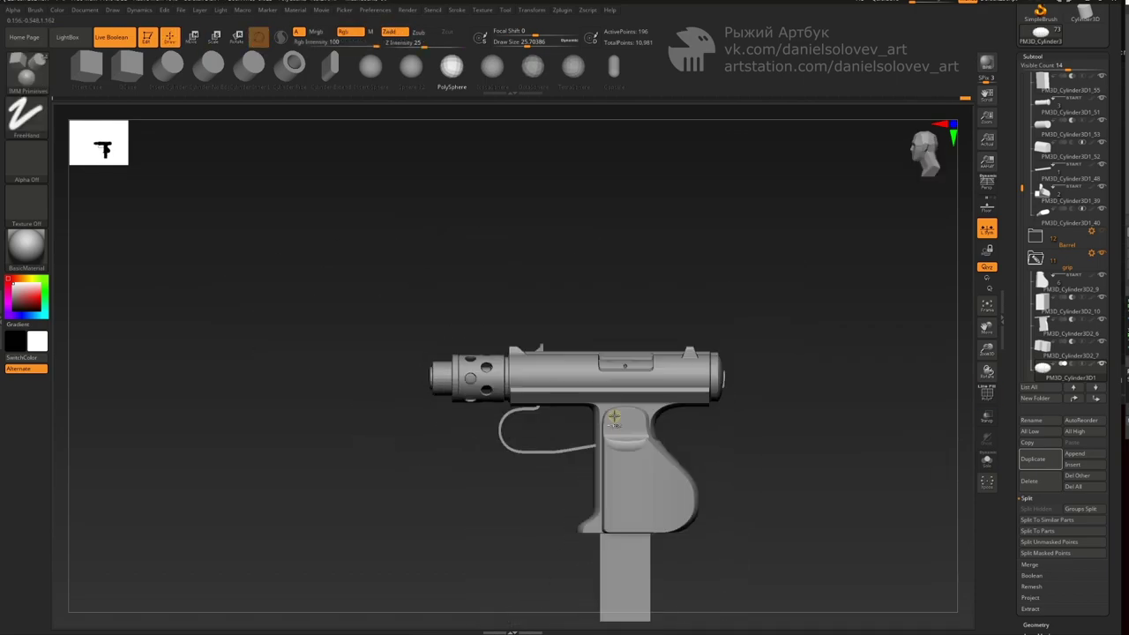
Zoom in closer on the pistol blockout
{"action": "right_click_drag", "start_coordinate": [615, 402], "coordinate": [621, 410], "text": "alt"}
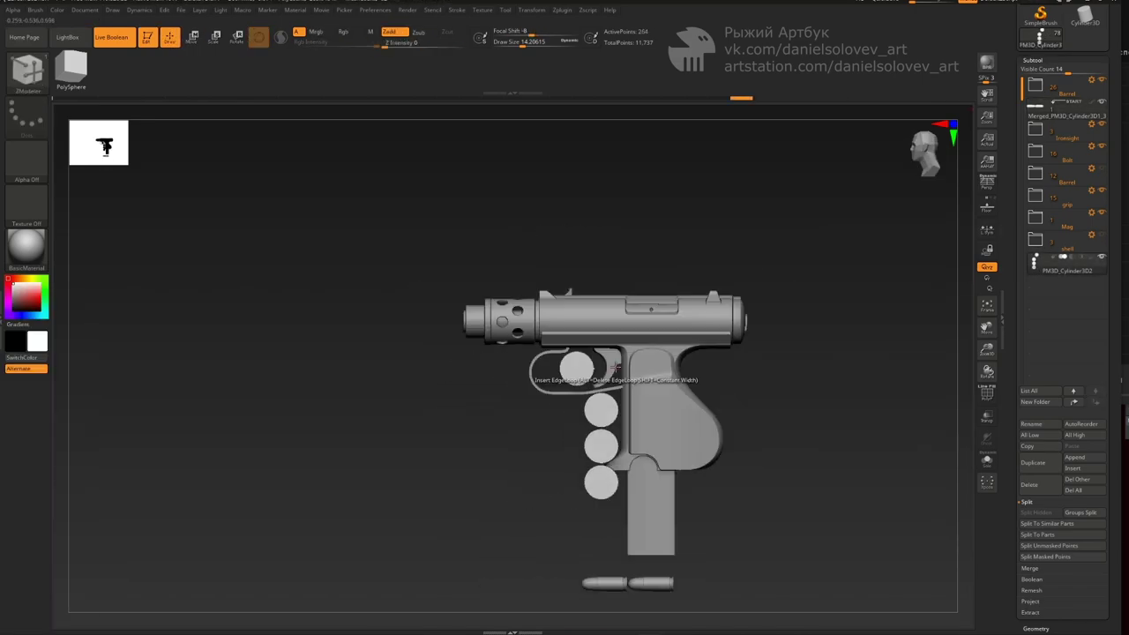
Turn the pistol to a full side view, then orbit toward a top-down view
{"action": "scroll", "coordinate": [530, 381], "scroll_direction": "down", "scroll_amount": 2}
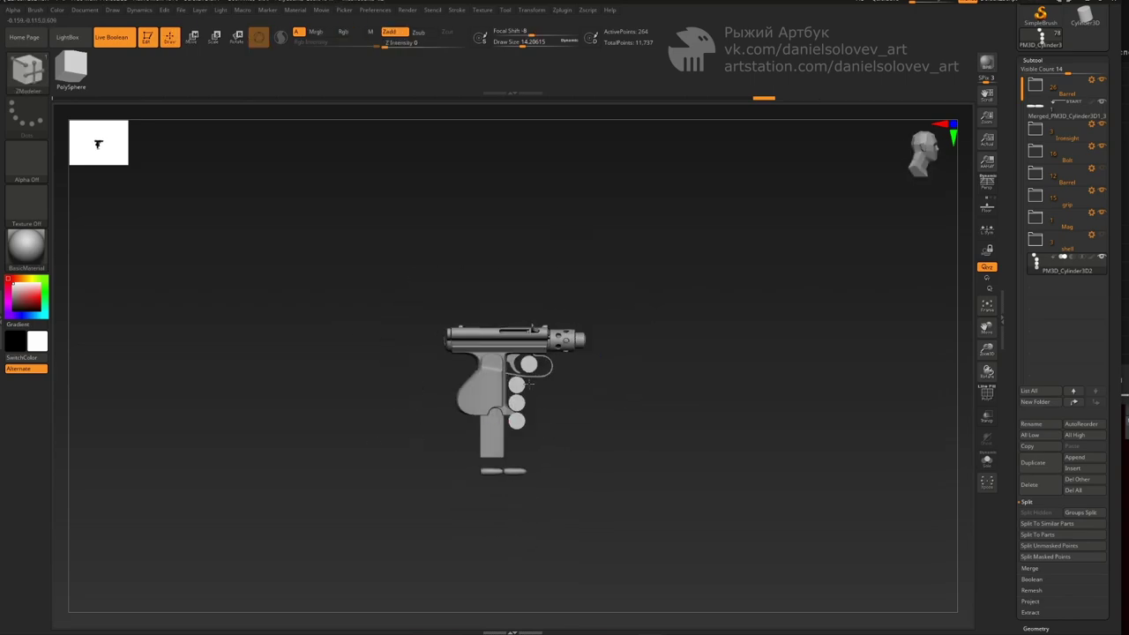
{"action": "mouse_move", "coordinate": [464, 425]}
{"action": "left_mouse_down"}
{"action": "mouse_move", "coordinate": [514, 391]}
{"action": "mouse_move", "coordinate": [471, 391]}
{"action": "left_mouse_up"}
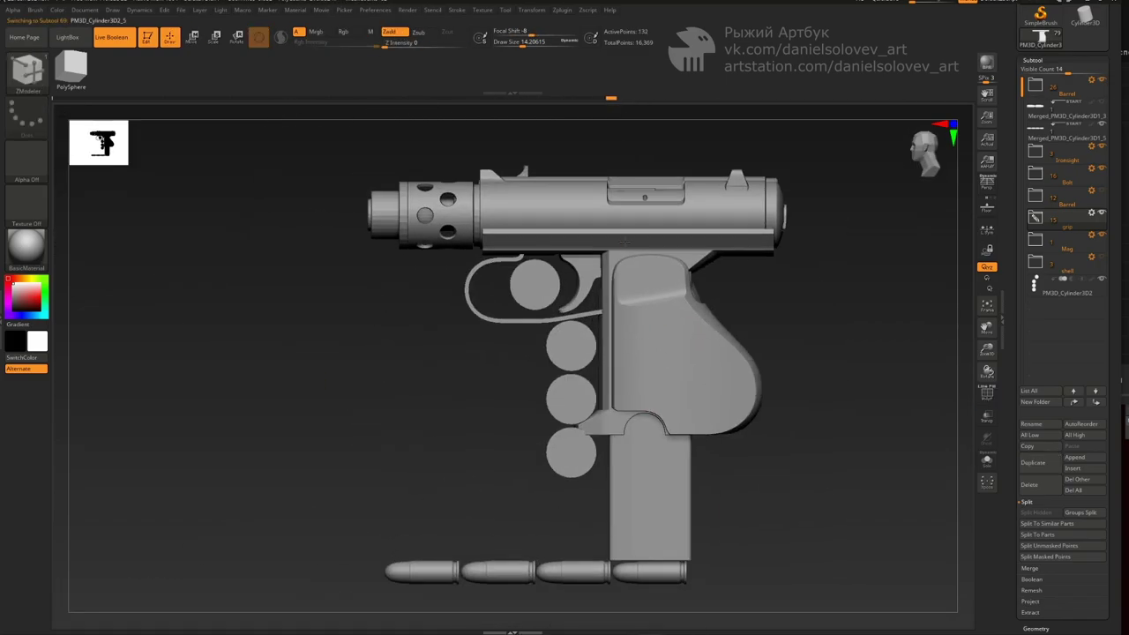
{"action": "left_click_drag", "start_coordinate": [668, 265], "coordinate": [728, 428]}
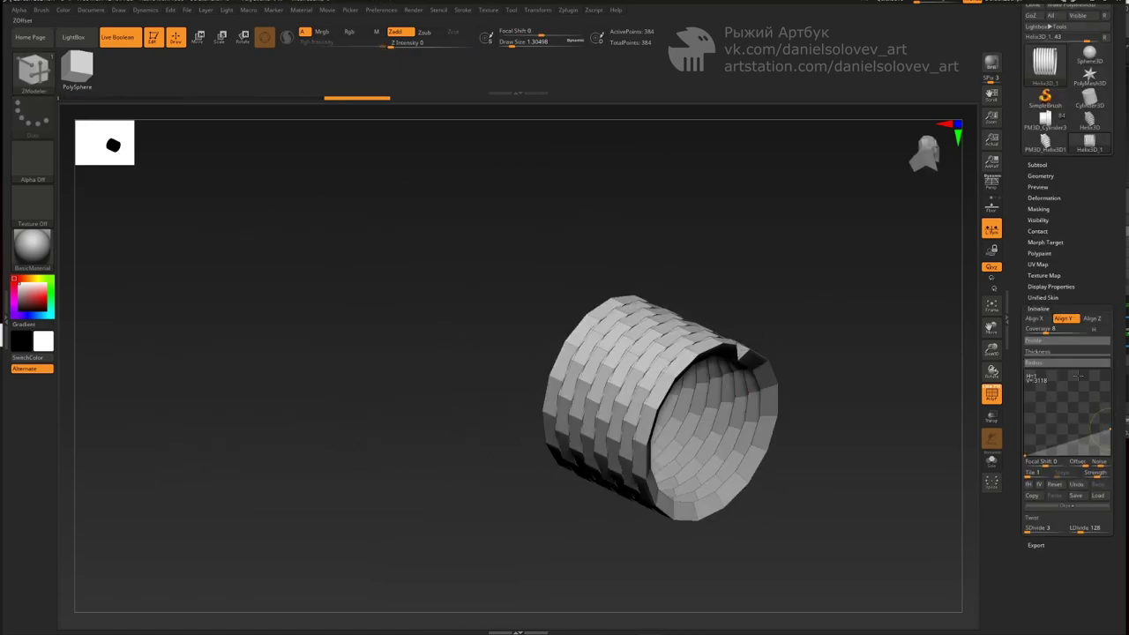
Bring the PM3D_Cylinder3D2 pistol model back onto the canvas
{"action": "left_click", "coordinate": [1046, 187]}
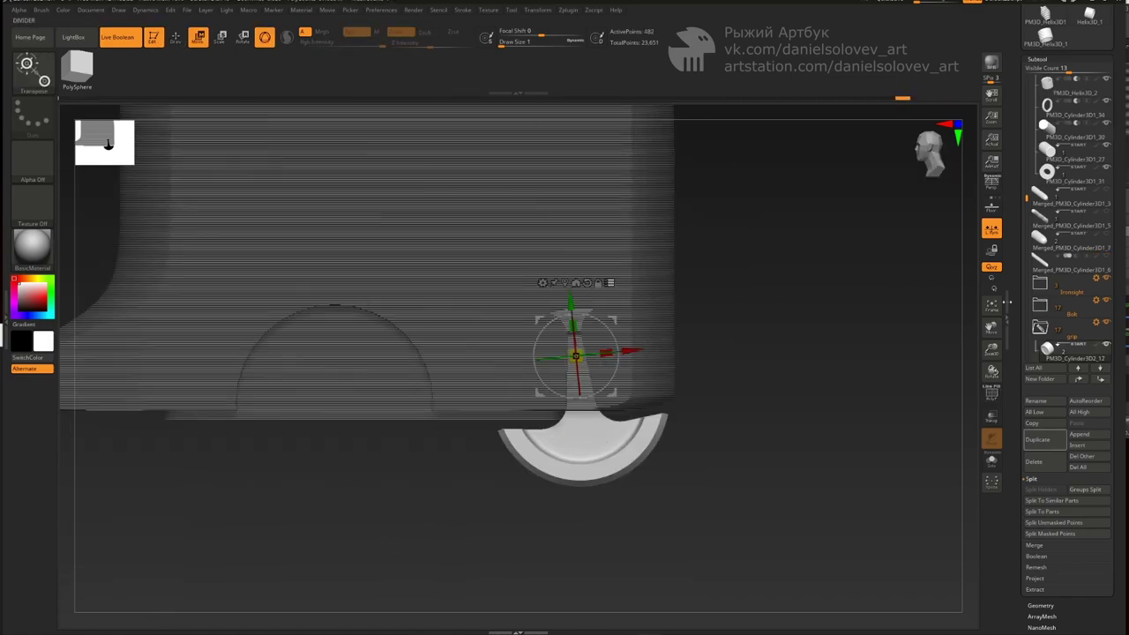
Turn on Solo mode to isolate the small pieces at the grip bottom
{"action": "left_click", "coordinate": [992, 461]}
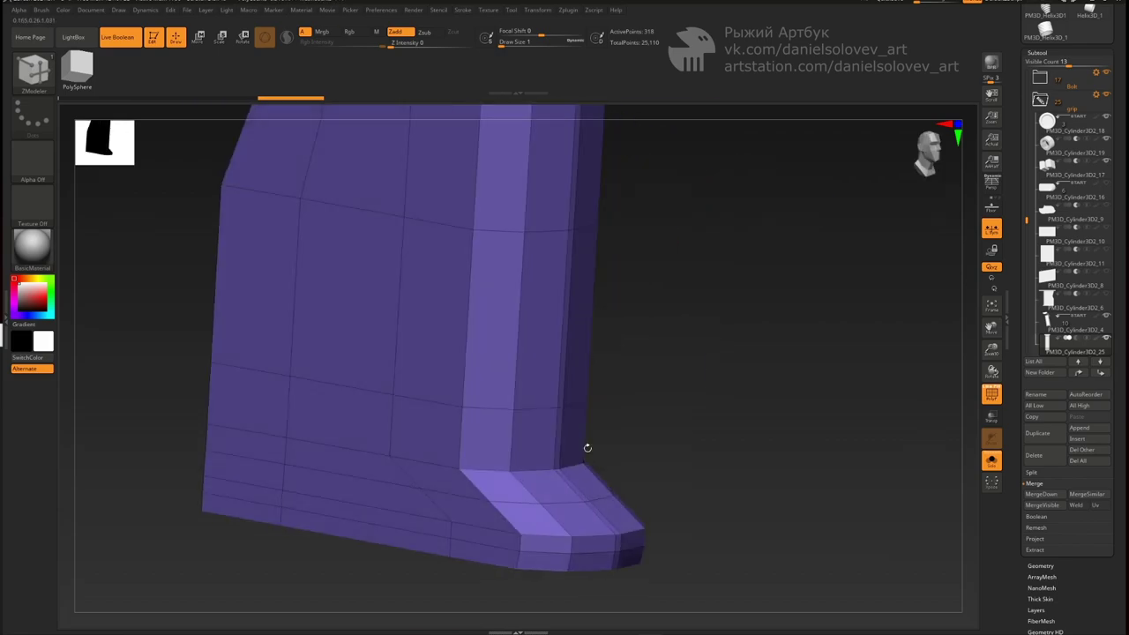
Orbit the view around the new thin bar piece
{"action": "left_click_drag", "start_coordinate": [555, 512], "coordinate": [556, 459]}
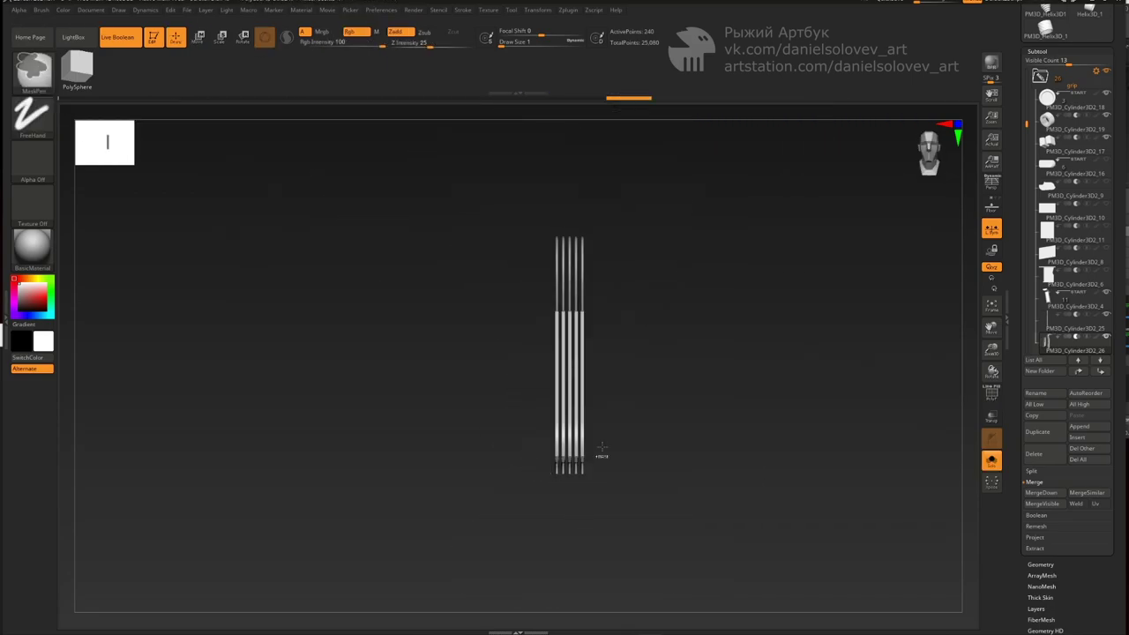
Turn off Solo mode so the whole pistol shows instead of just the rods
{"action": "left_click", "coordinate": [992, 461]}
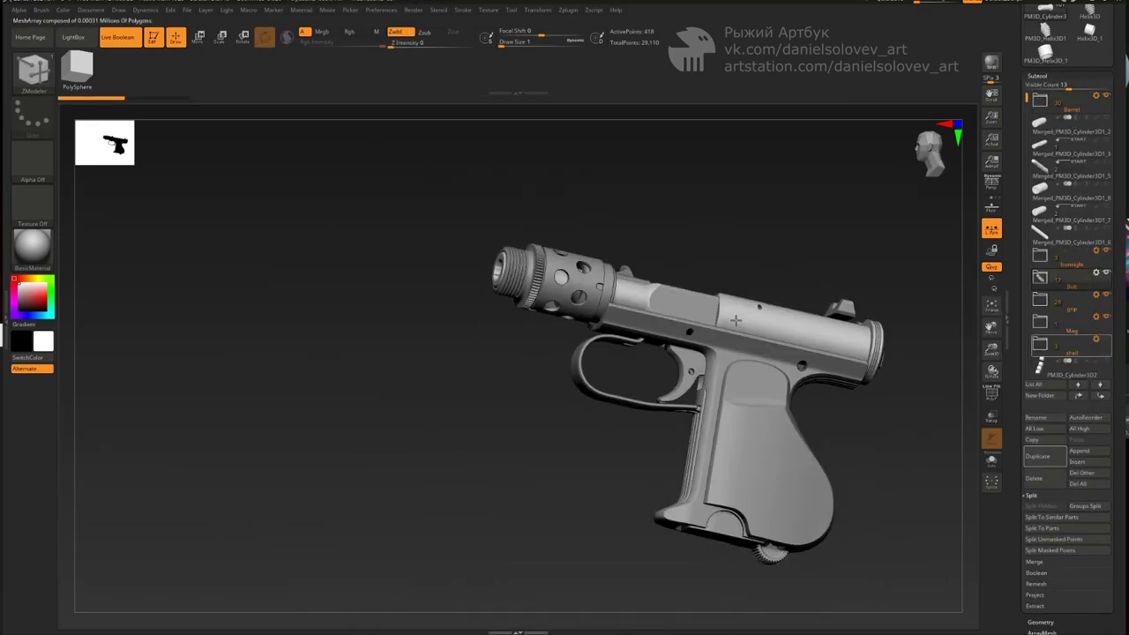
Zoom out and orbit to a front view of the pistol, closing in on the muzzle
{"action": "right_click_drag", "start_coordinate": [652, 385], "coordinate": [687, 379], "text": "ctrl"}
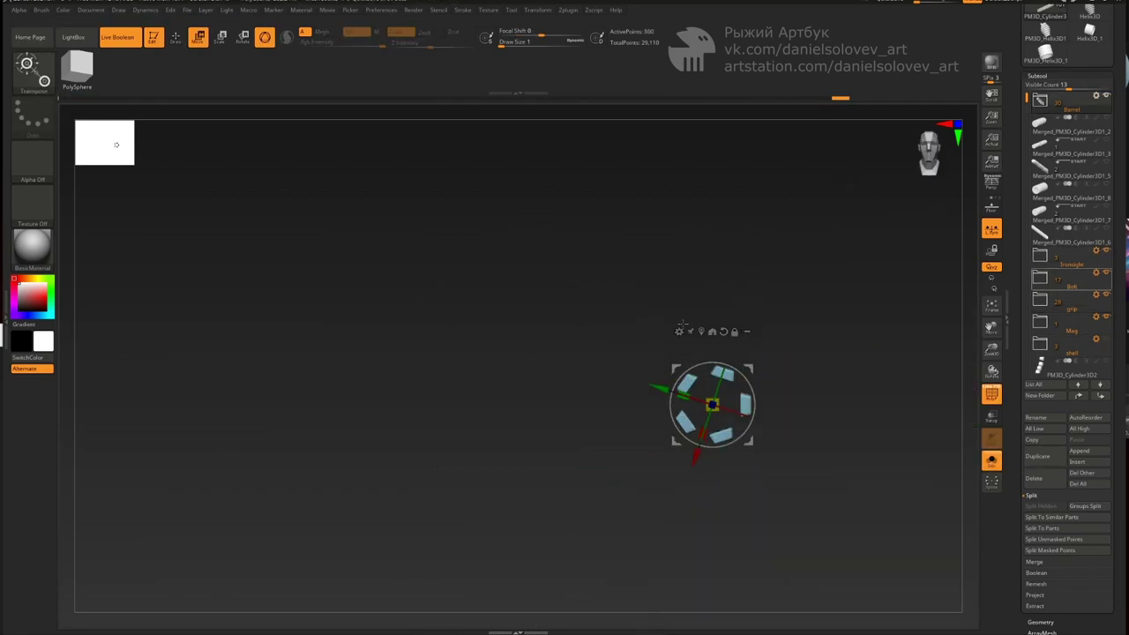
{"action": "left_click_drag", "start_coordinate": [670, 397], "coordinate": [569, 398]}
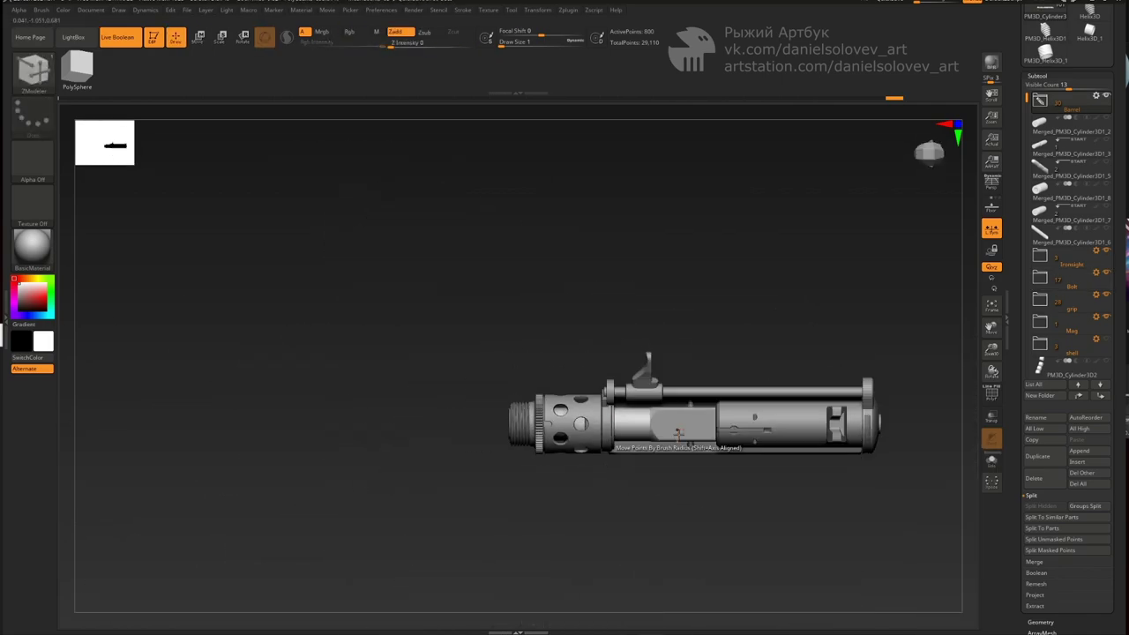
{"action": "left_click_drag", "start_coordinate": [701, 456], "coordinate": [634, 461]}
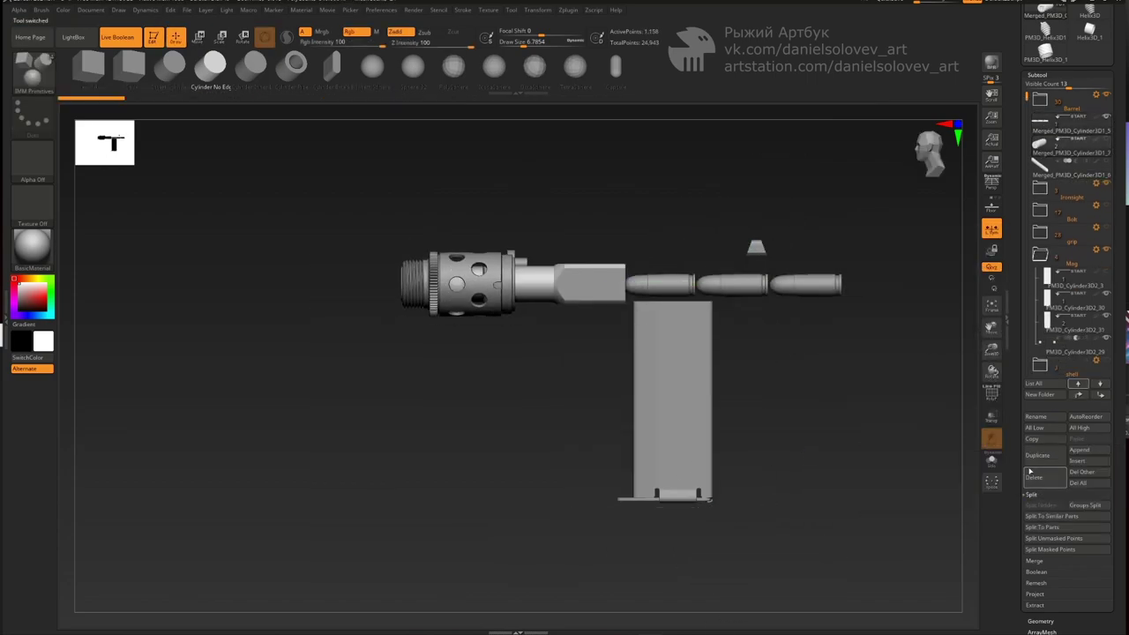
Confirm deletion of the unneeded subtool
{"action": "left_click", "coordinate": [960, 500]}
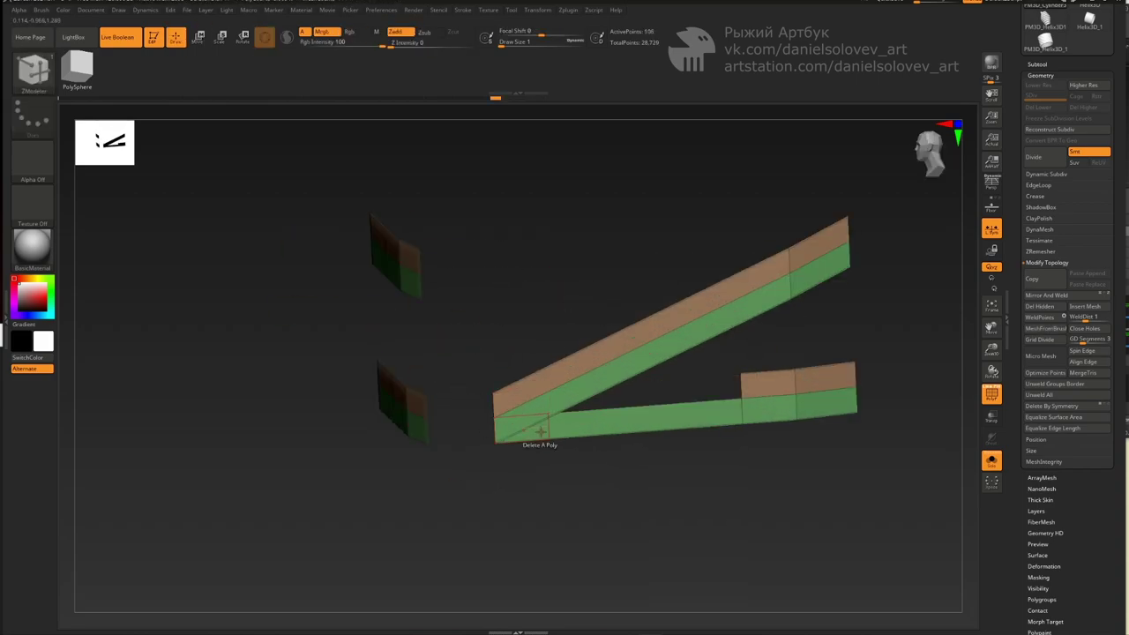
Target the front polygons of the magazine top plate for deletion with ZModeler
{"action": "key", "text": "space"}
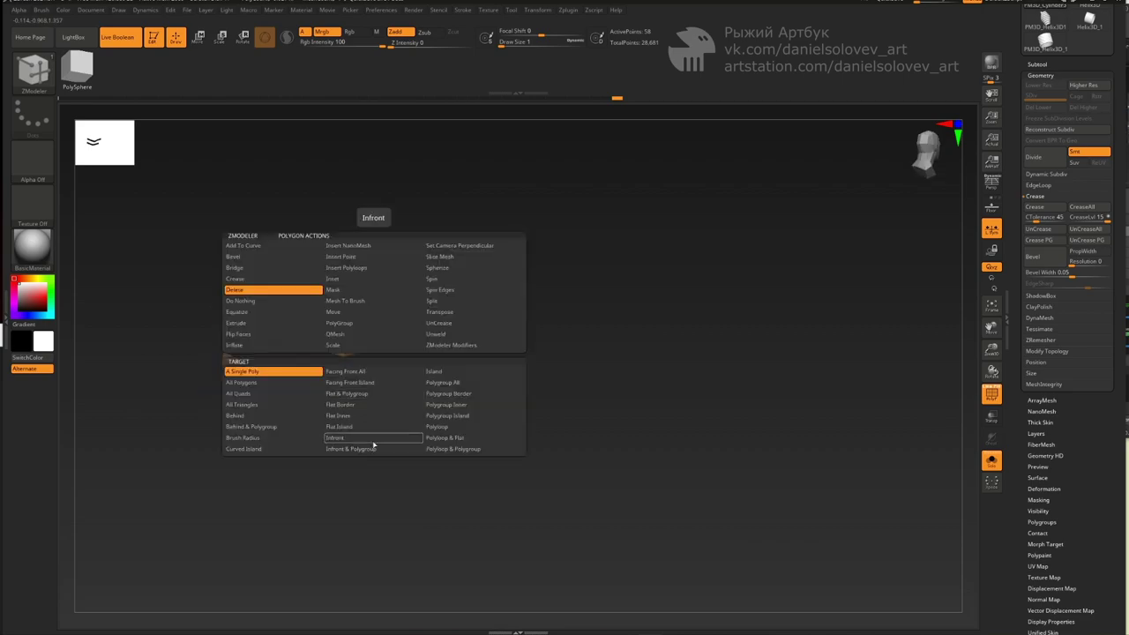
{"action": "left_click", "coordinate": [532, 310]}
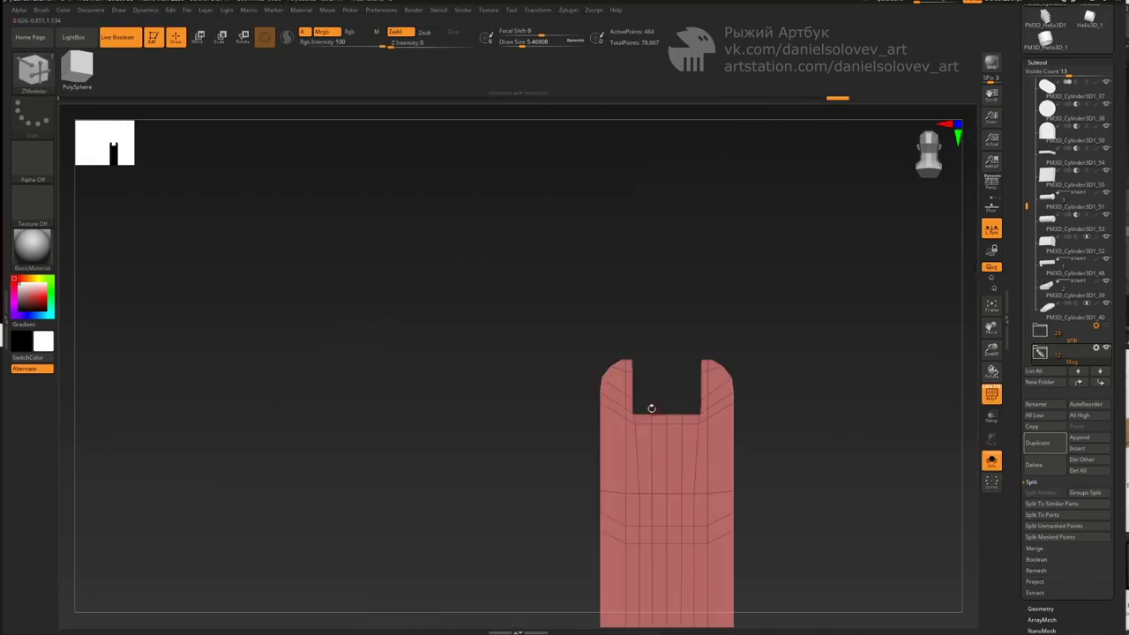
Orbit to the gun's front and activate the Move gizmo (W) on the masked magazine part
{"action": "left_click_drag", "start_coordinate": [565, 433], "coordinate": [613, 357]}
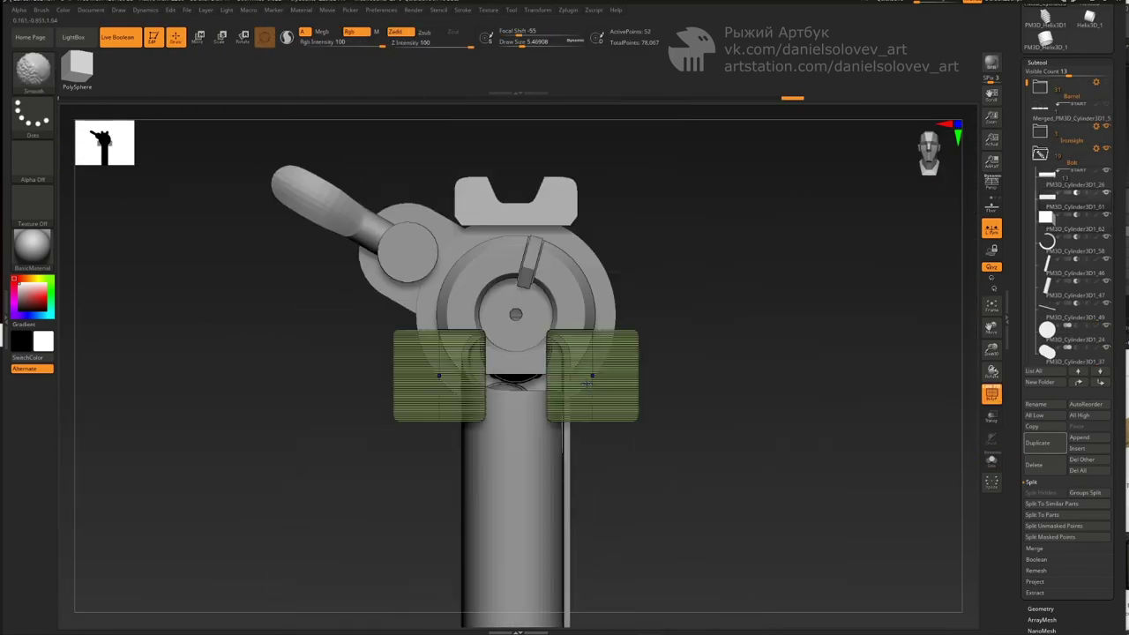
{"action": "key", "text": "w"}
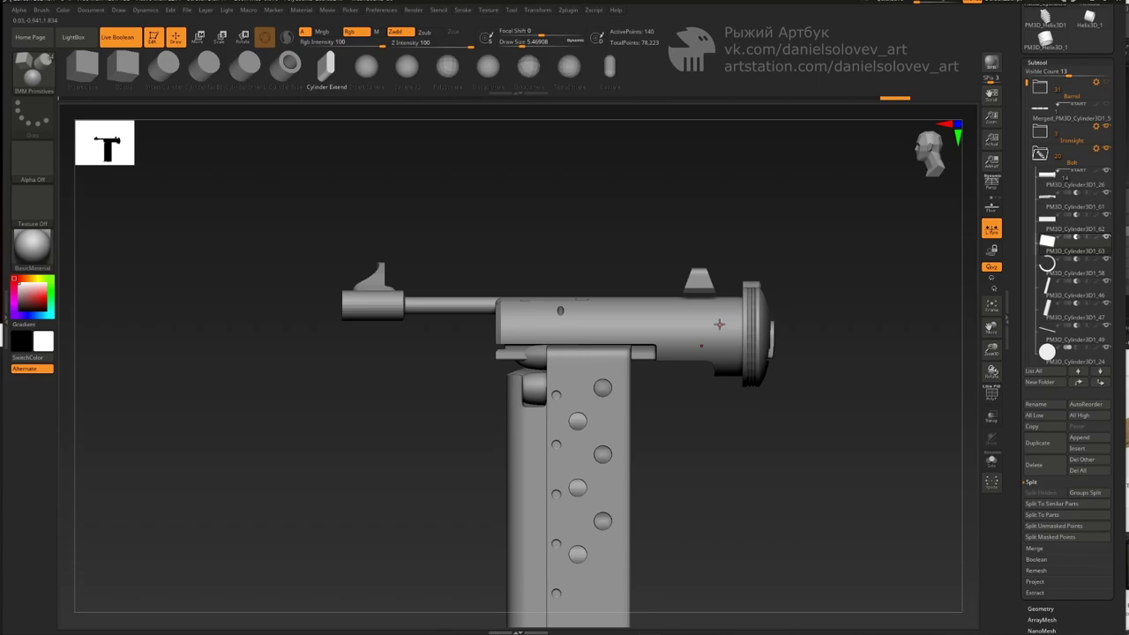
Orbit the full pistol assembly to a three-quarter view
{"action": "left_click_drag", "start_coordinate": [718, 324], "coordinate": [621, 374]}
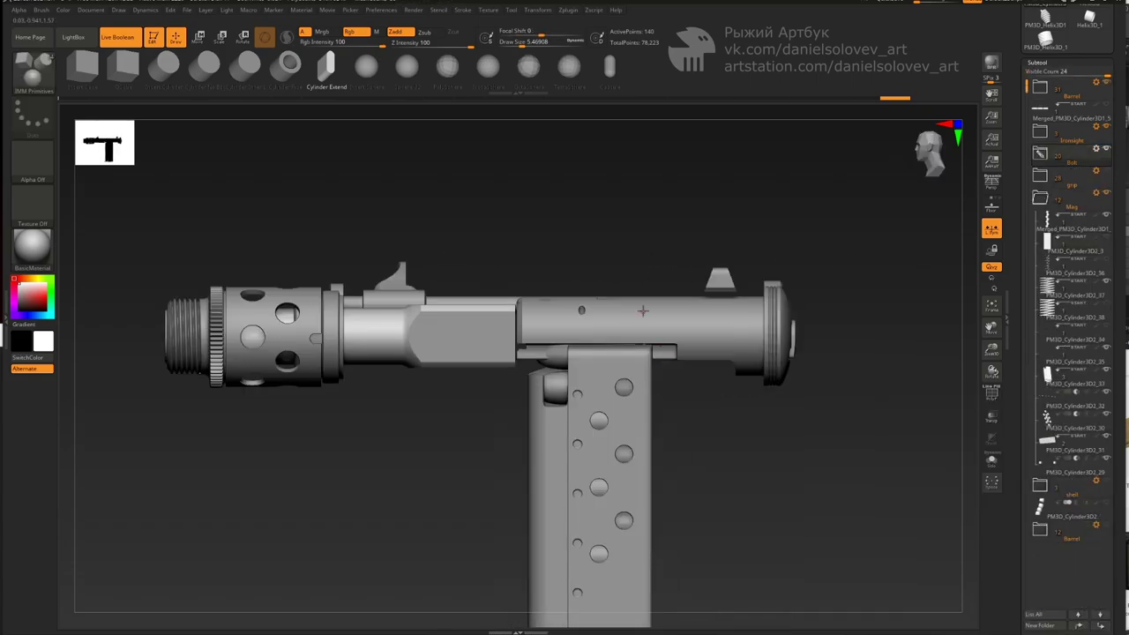
Hide the Barrel folder to reveal the bolt
{"action": "left_click", "coordinate": [1098, 82]}
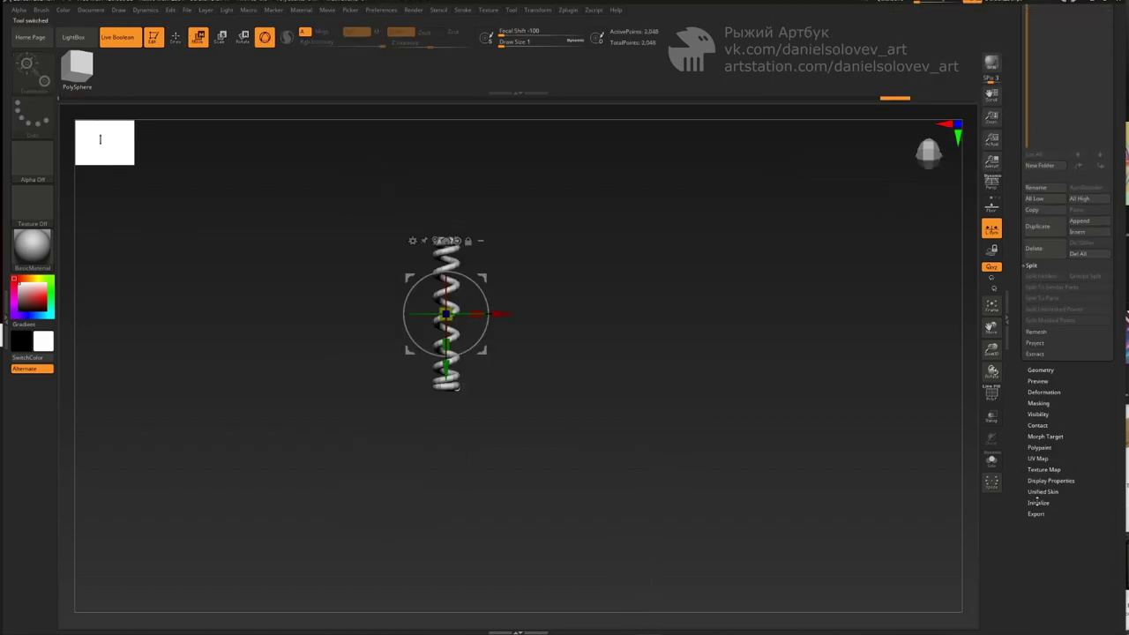
Open the Helix3D Initialize settings, then make the helix spring the active subtool
{"action": "left_click", "coordinate": [1037, 500]}
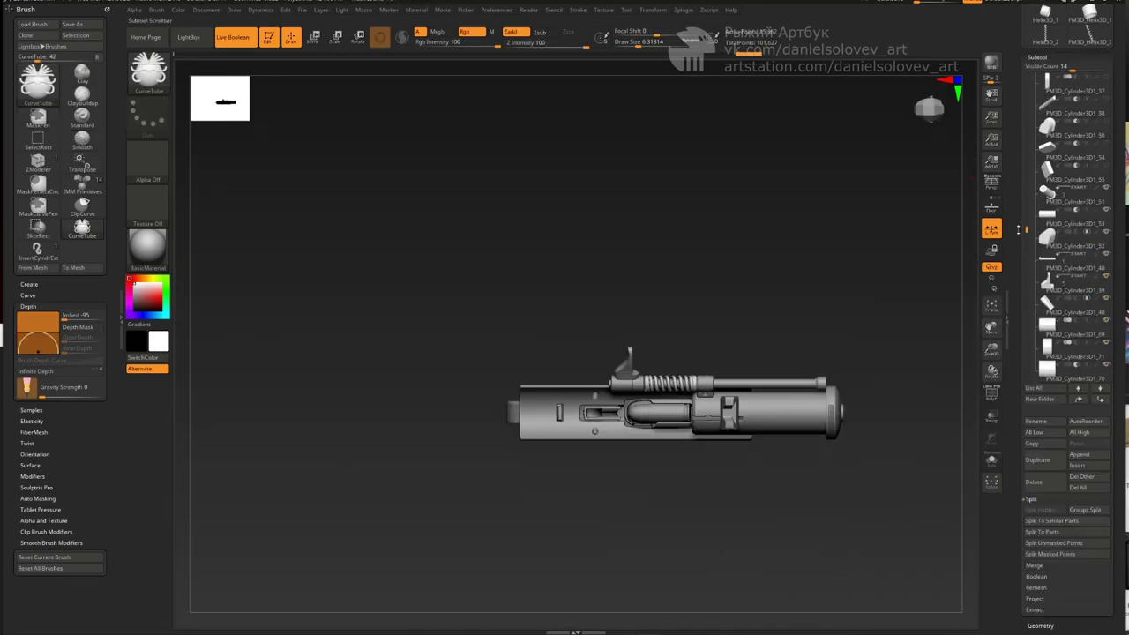
{"action": "left_click", "coordinate": [1100, 401]}
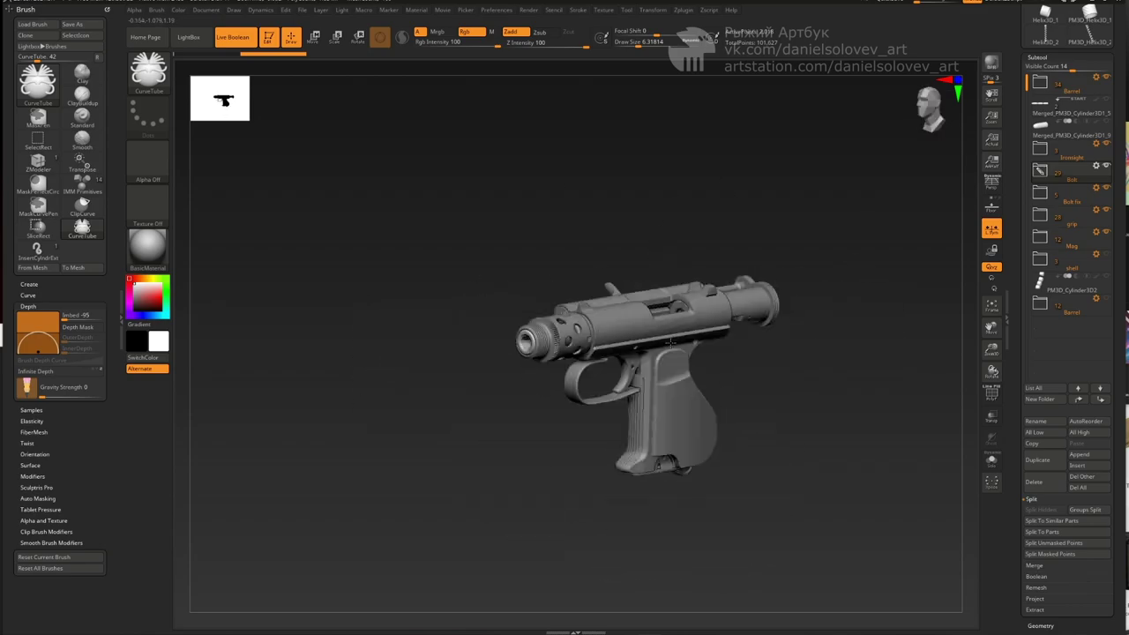
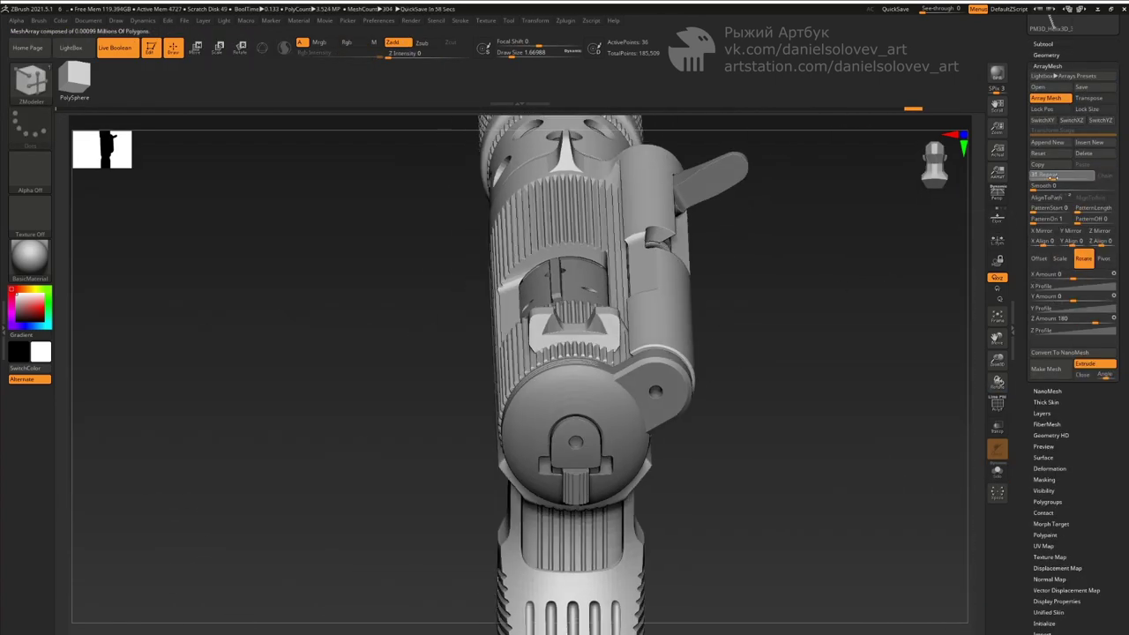
Set the Array Mesh repeat count to 34
{"action": "left_click_drag", "start_coordinate": [1052, 176], "coordinate": [1058, 178]}
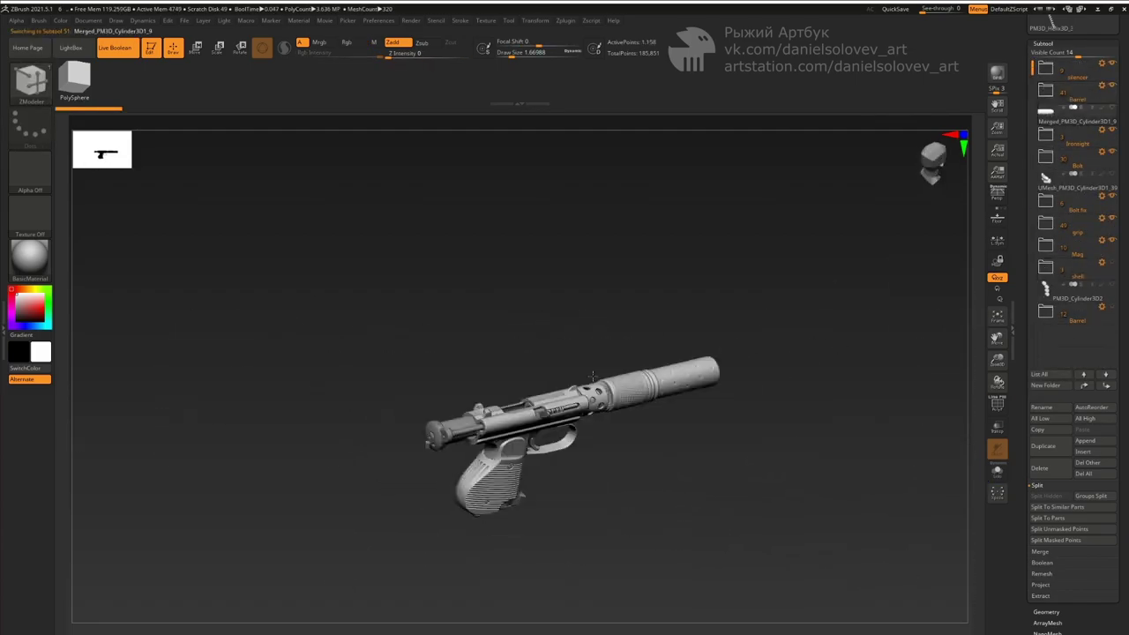
Inspect the silencer from side and angled views, then open the Zplugin menu
{"action": "left_click_drag", "start_coordinate": [592, 377], "coordinate": [657, 298], "text": "shift"}
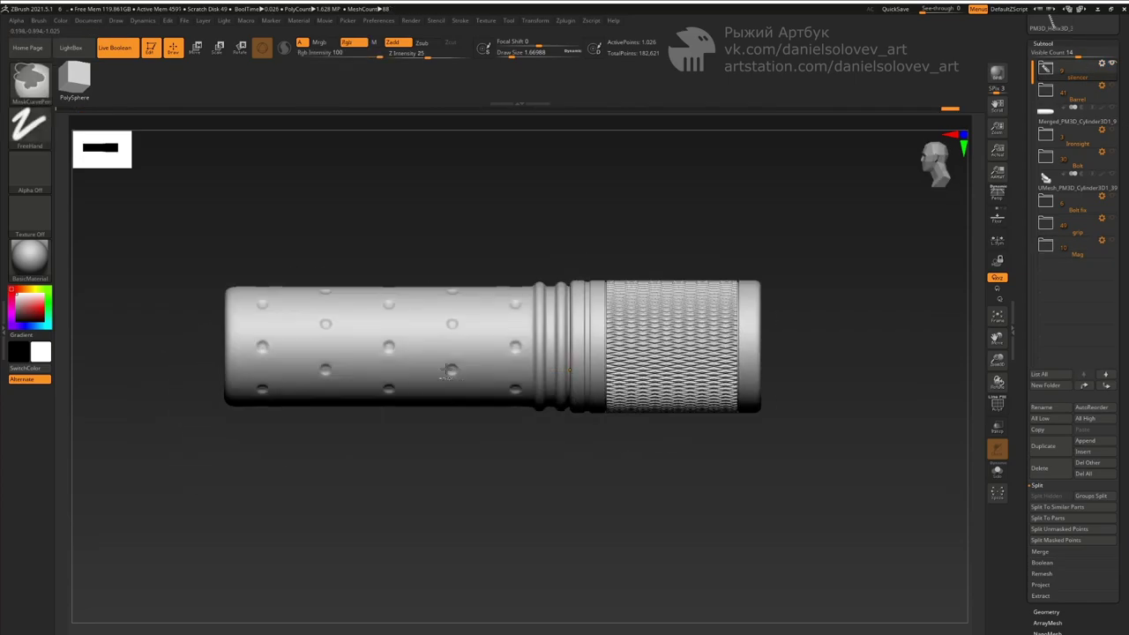
{"action": "left_click_drag", "start_coordinate": [449, 371], "coordinate": [549, 337]}
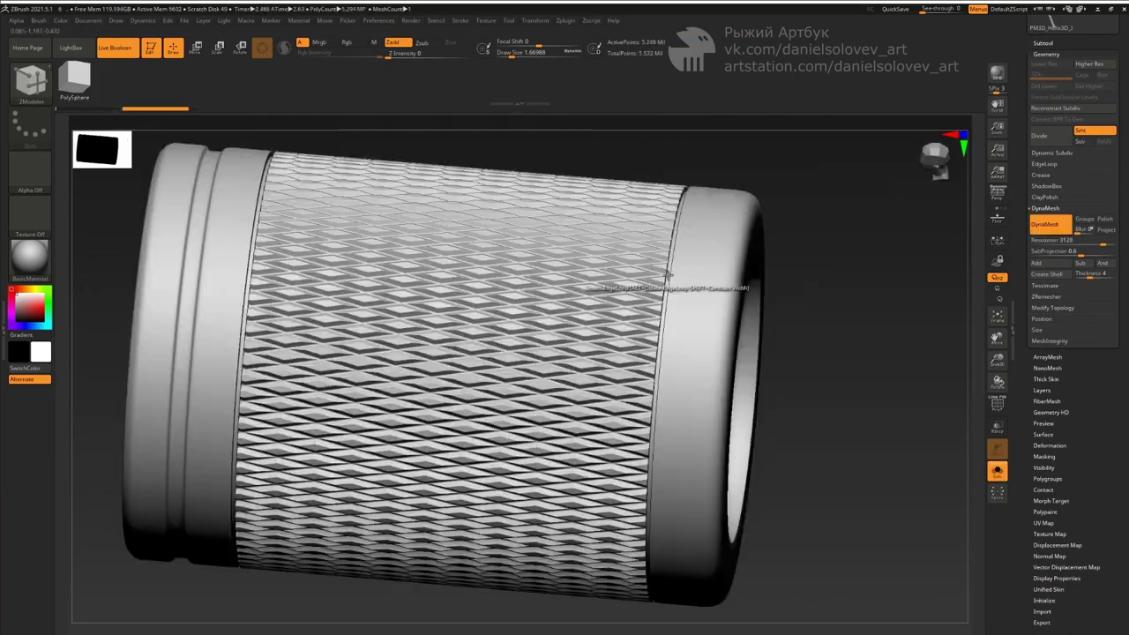
{"action": "left_click", "coordinate": [565, 20]}
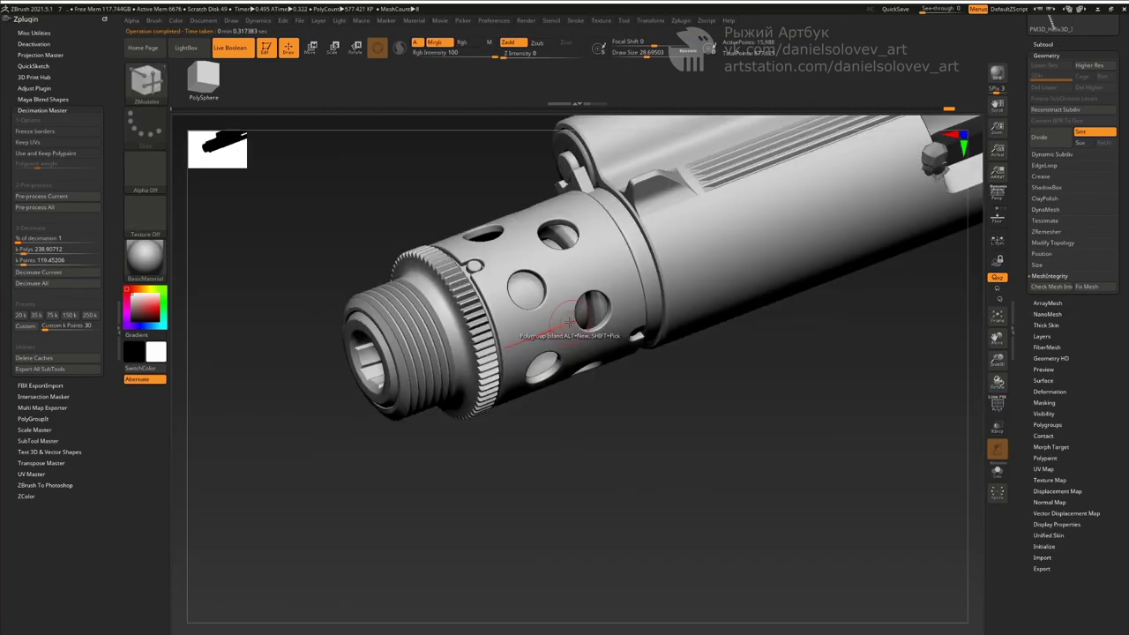
Select the green muzzle ring and lasso-mask part of it with MaskLasso (B M L)
{"action": "left_click", "coordinate": [569, 324], "text": "alt"}
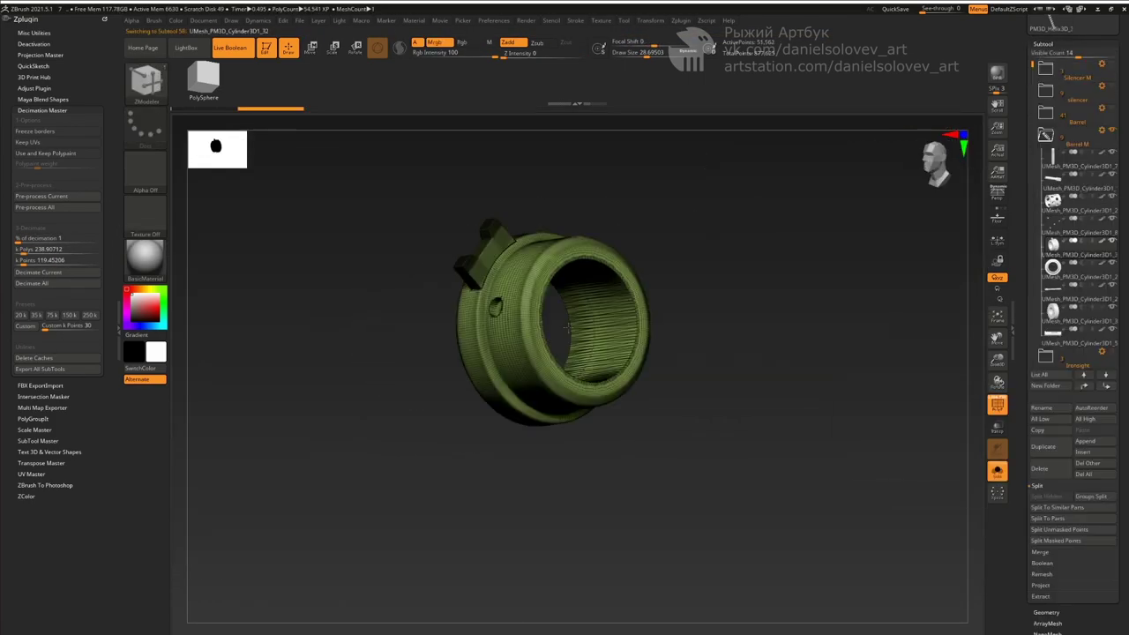
{"action": "key", "text": "b"}
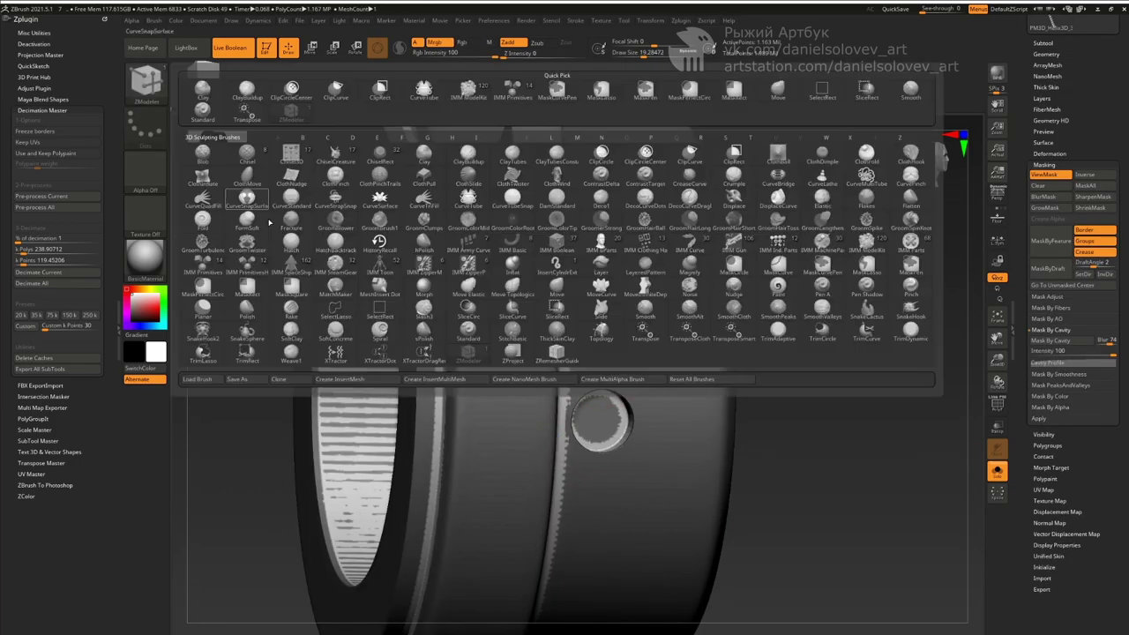
{"action": "key", "text": "m"}
{"action": "key", "text": "l"}
{"action": "left_click_drag", "start_coordinate": [512, 269], "coordinate": [468, 333], "text": "ctrl"}
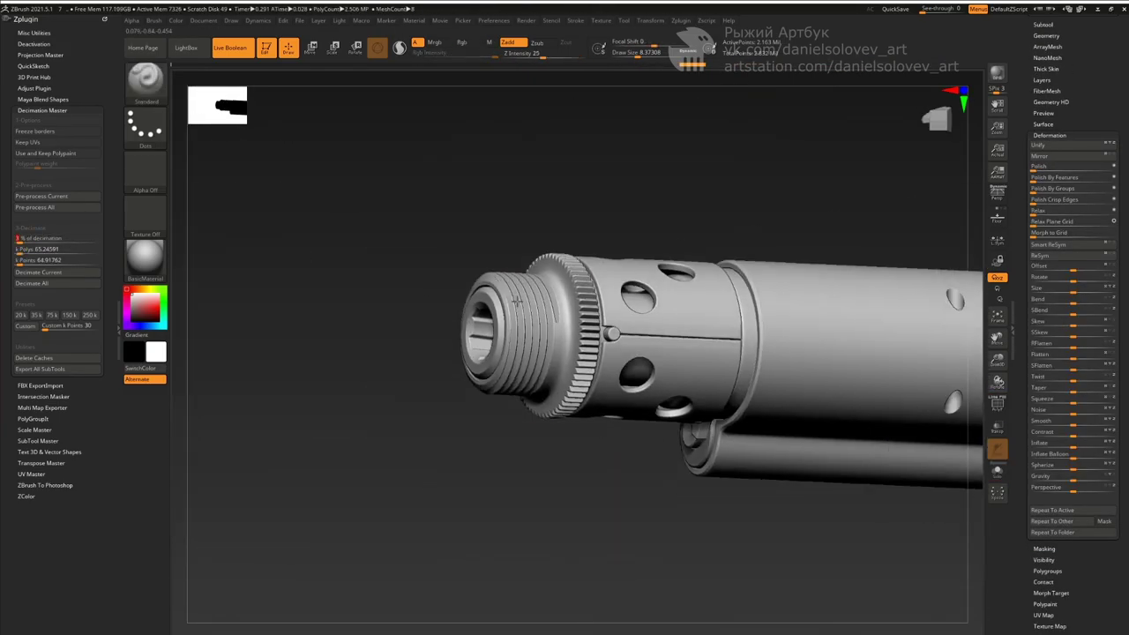
Run Decimation Master's Pre-process Current on the threaded muzzle part
{"action": "left_click", "coordinate": [64, 196]}
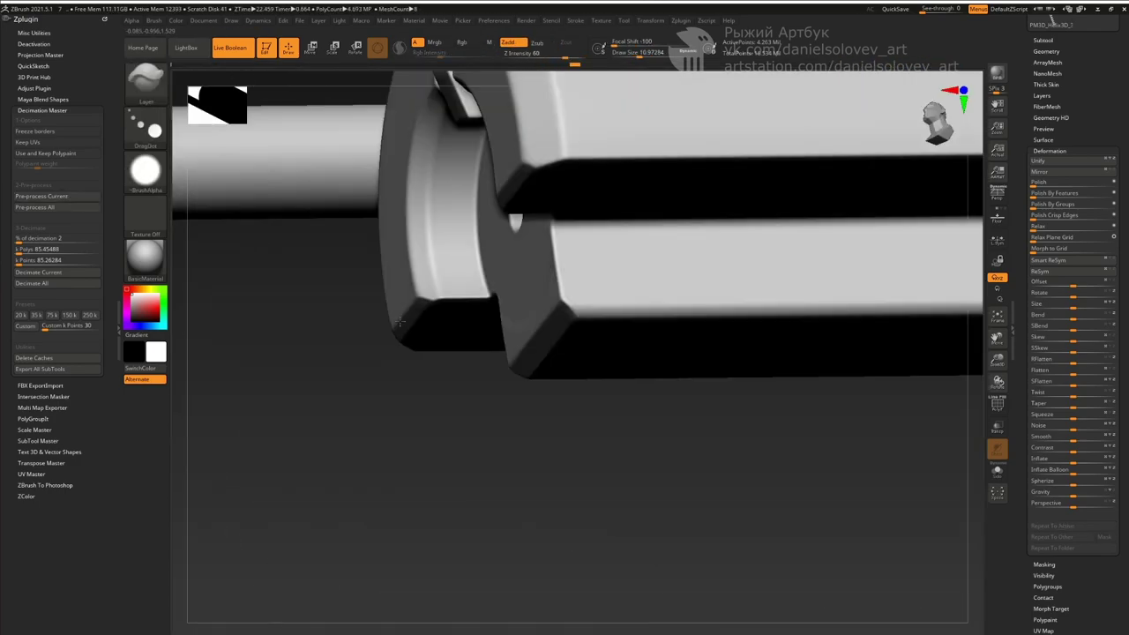
Pre-process the next part with Decimation Master's Pre-process Current
{"action": "left_click", "coordinate": [68, 194]}
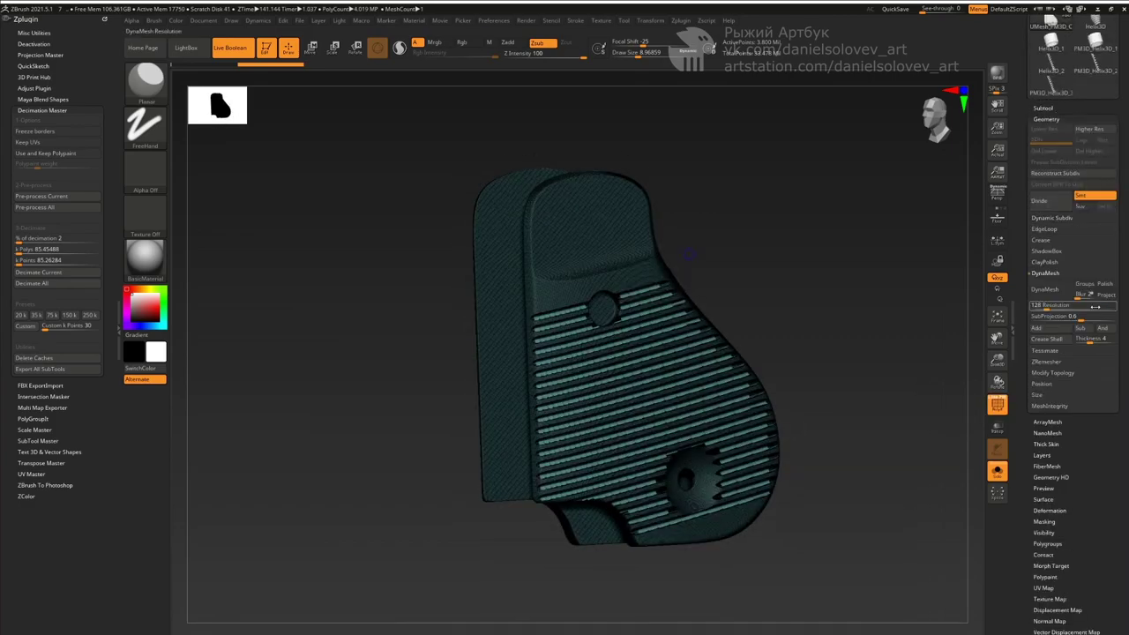
Open Tool > Deformation and solo the grip part
{"action": "left_click", "coordinate": [1066, 510]}
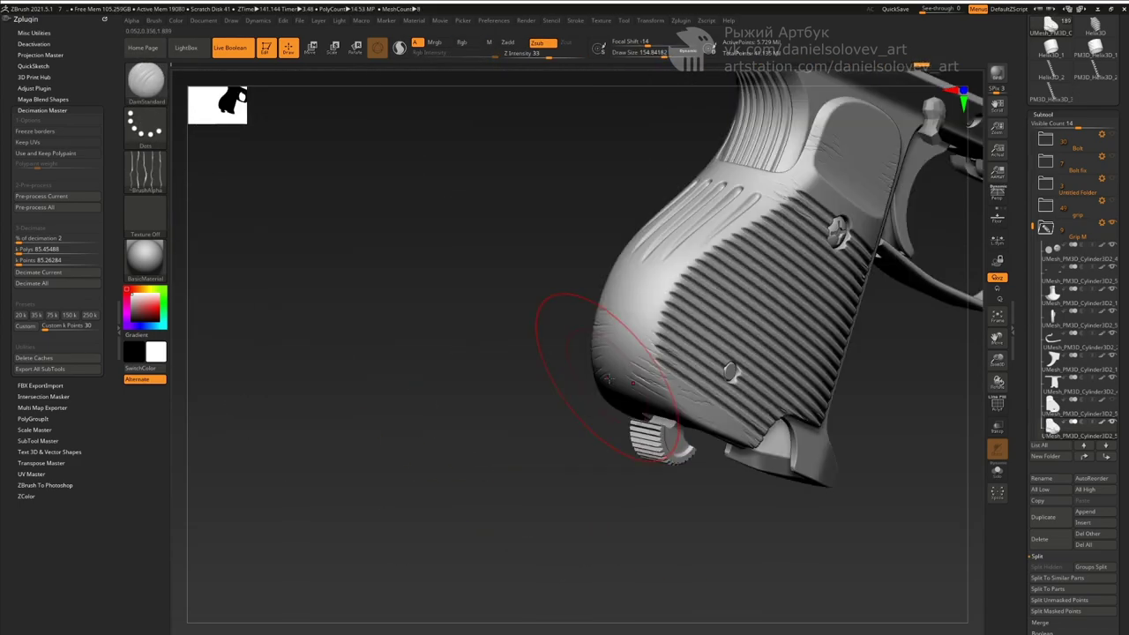
{"action": "left_click", "coordinate": [996, 472]}
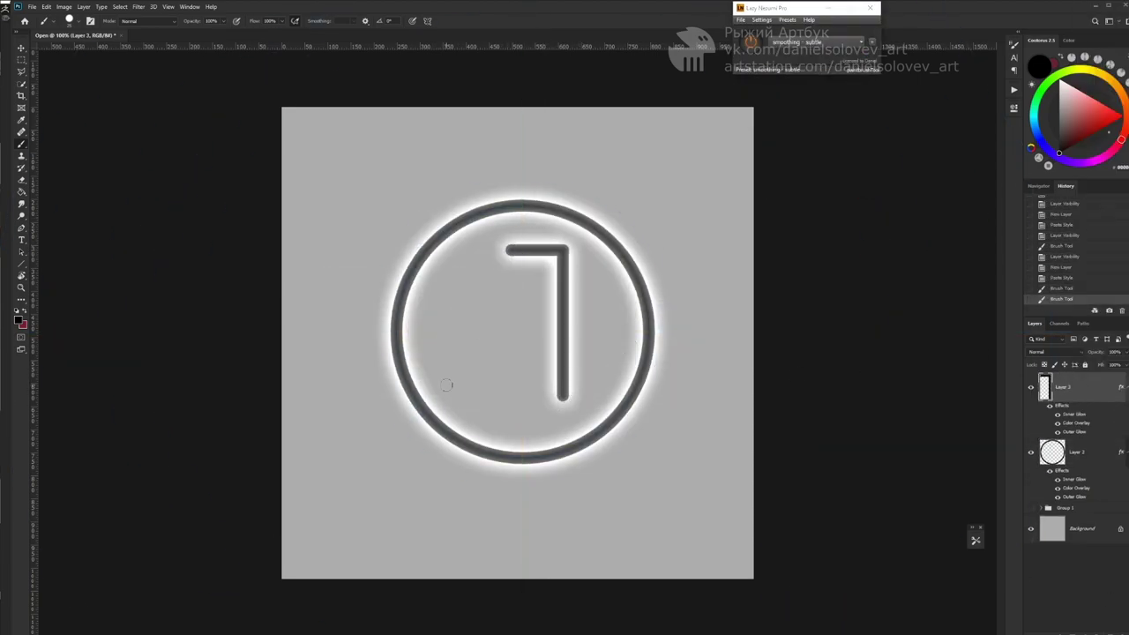
Save the circled 7 icon image under a new name with Save As
{"action": "key", "text": "ctrl+shift+s"}
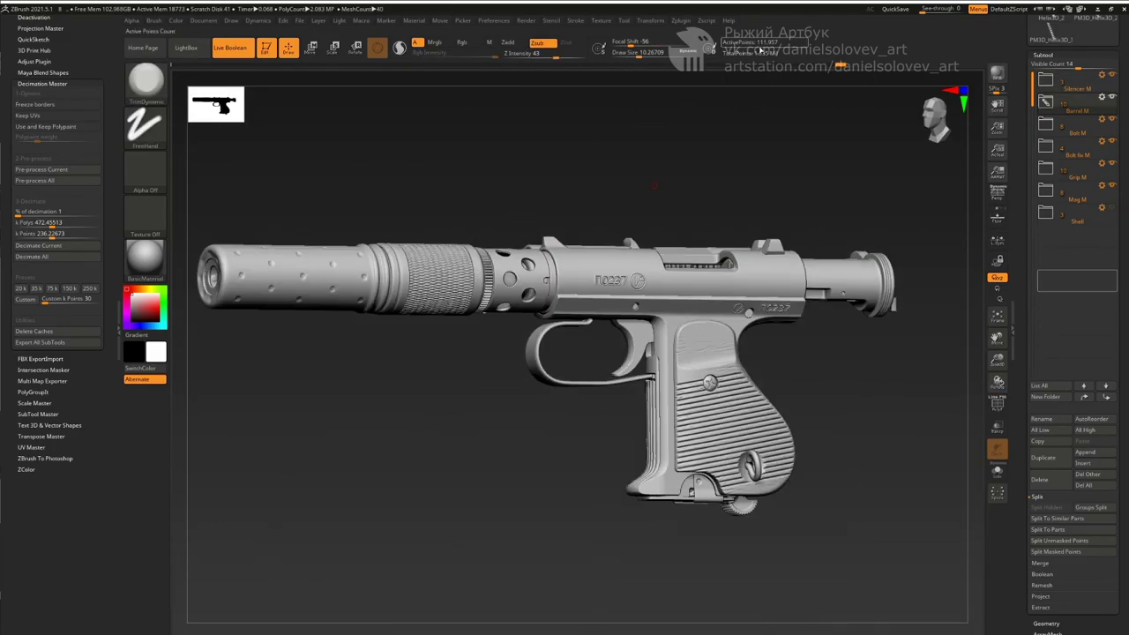
Rotate the pistol to a side view, then around to its other side
{"action": "left_click_drag", "start_coordinate": [471, 187], "coordinate": [471, 187]}
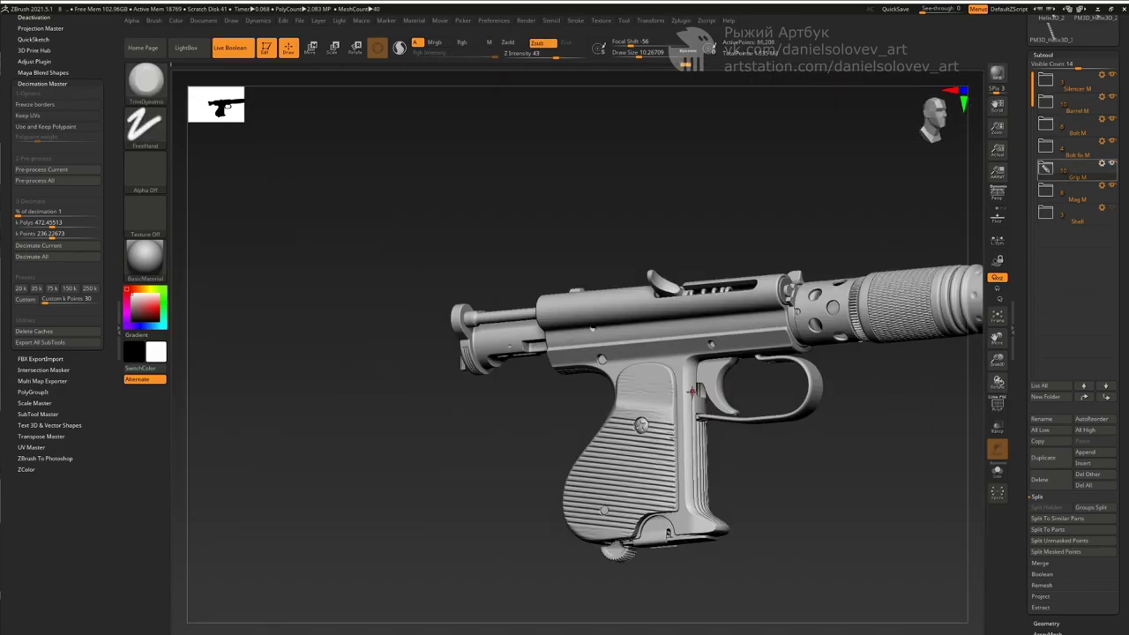
{"action": "left_click_drag", "start_coordinate": [599, 329], "coordinate": [599, 328]}
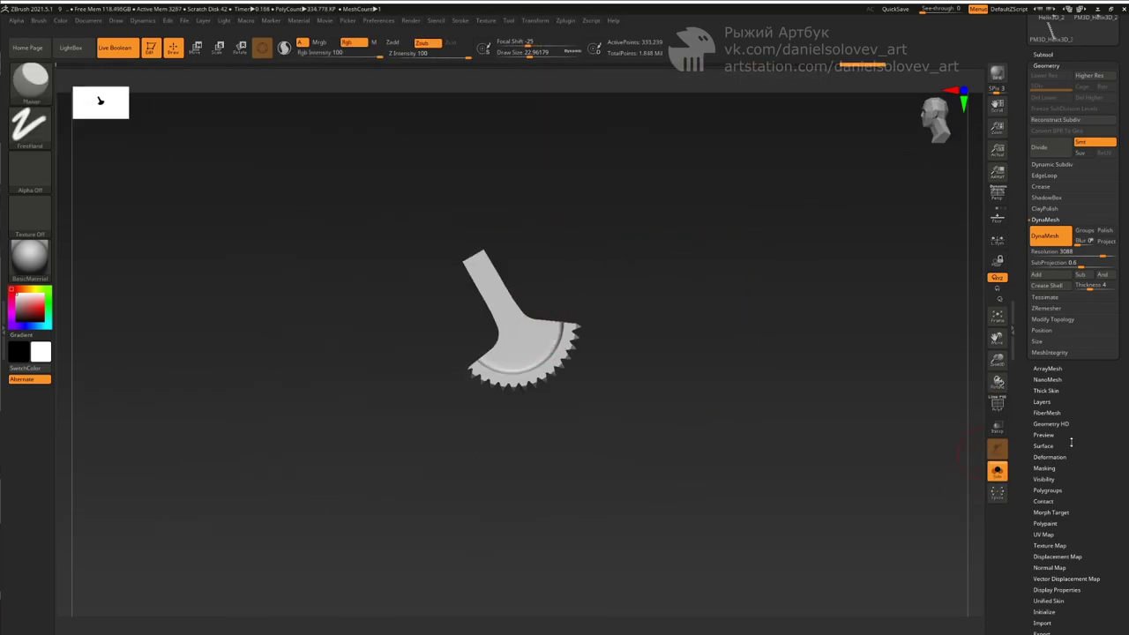
Clip off the gear's lower-left tip with a ClipCurve stroke
{"action": "left_click_drag", "start_coordinate": [512, 419], "coordinate": [549, 386], "text": "ctrl+shift"}
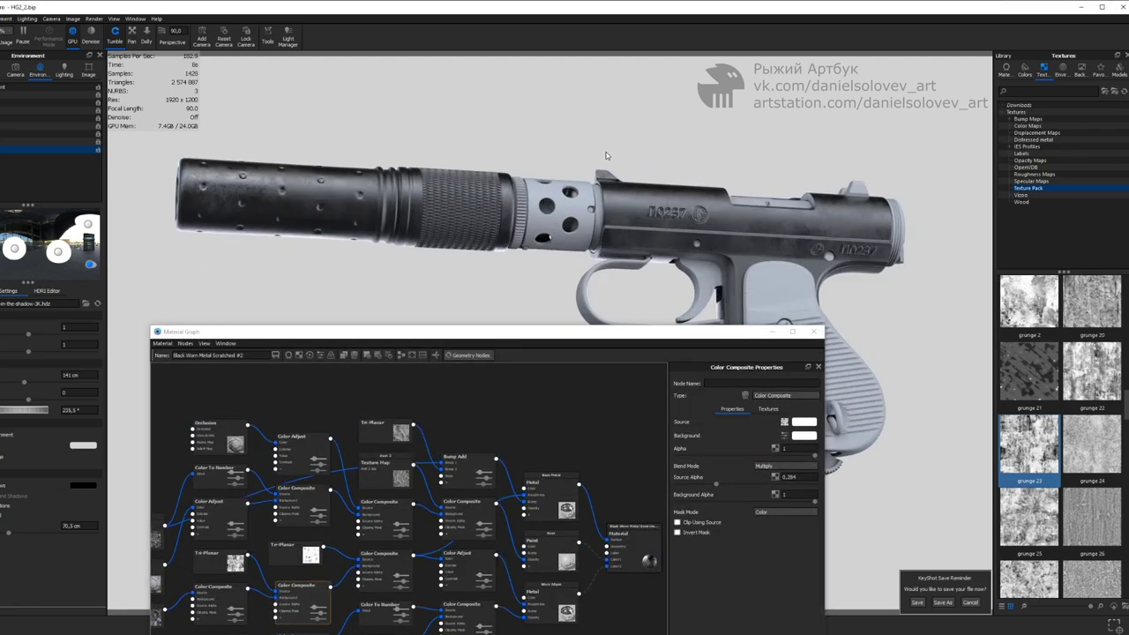
Open the Tri-Planar node settings, preview the Color To Number mask, and edit the Paint colour
{"action": "left_click", "coordinate": [299, 546]}
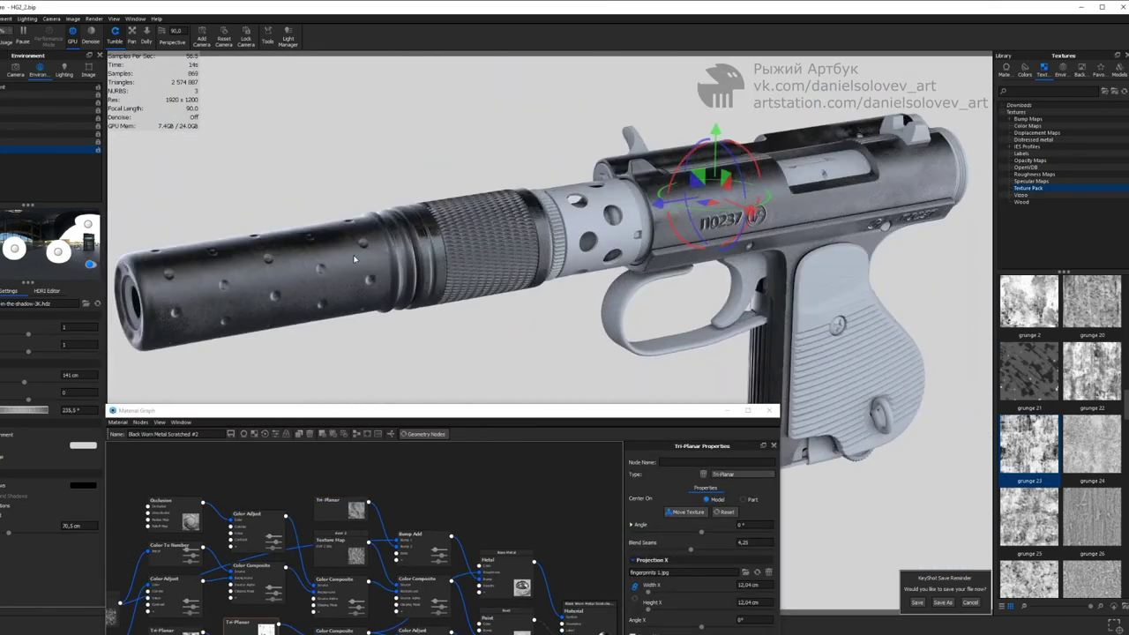
{"action": "left_click_drag", "start_coordinate": [353, 259], "coordinate": [863, 288]}
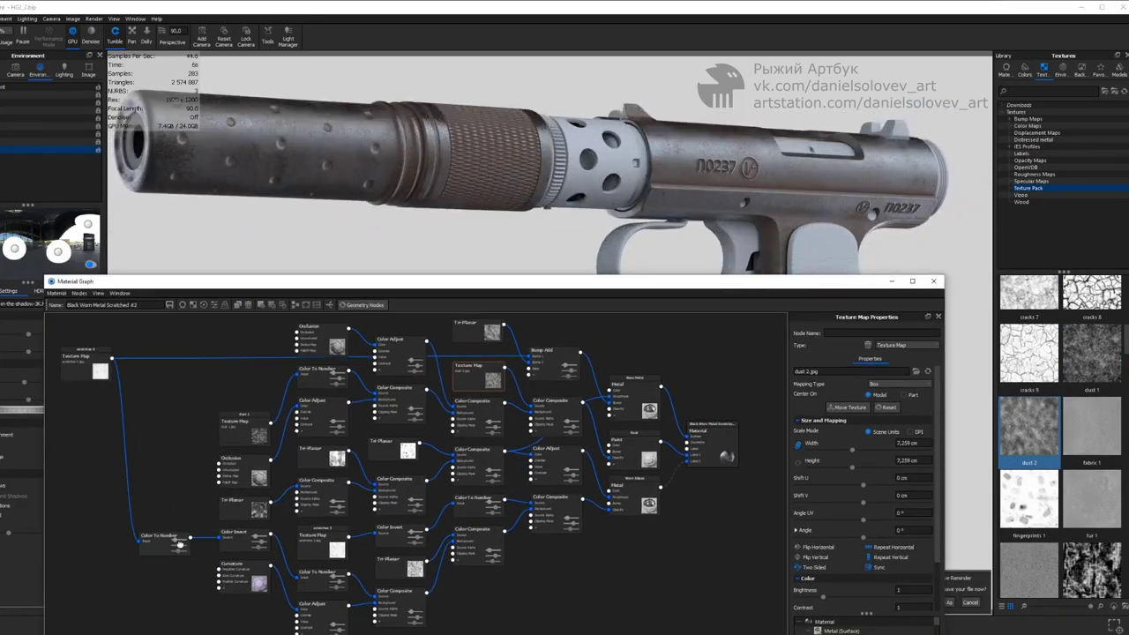
{"action": "left_click", "coordinate": [319, 370]}
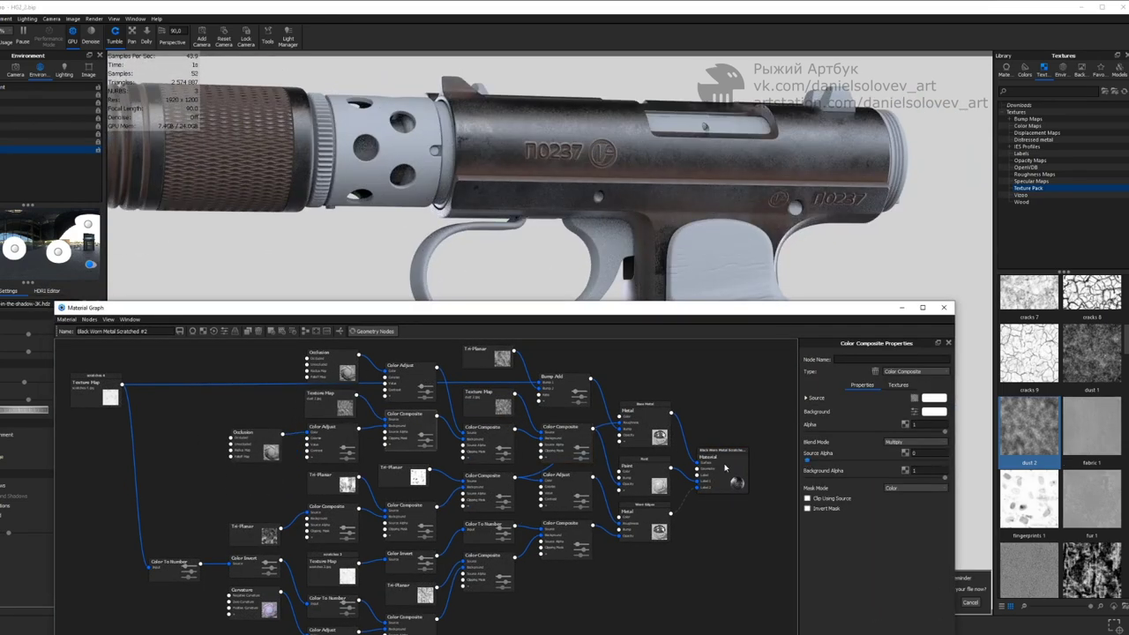
{"action": "left_click", "coordinate": [934, 397]}
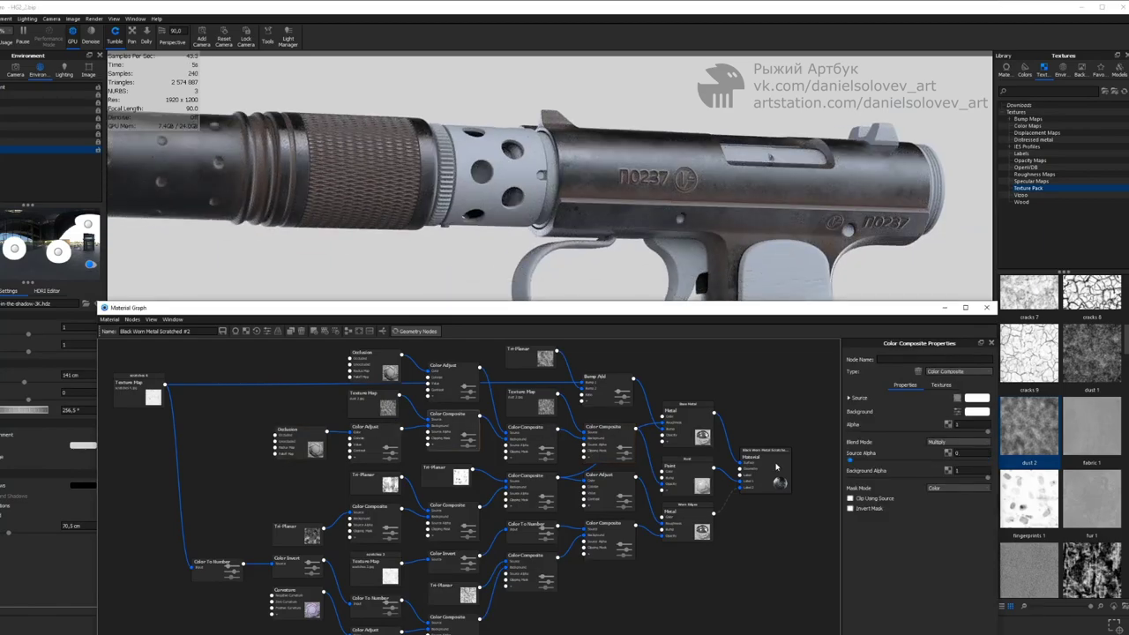
Preview the occlusion mask and lower the Color Composite's Source Alpha to about 0.3
{"action": "left_click_drag", "start_coordinate": [327, 430], "coordinate": [453, 431]}
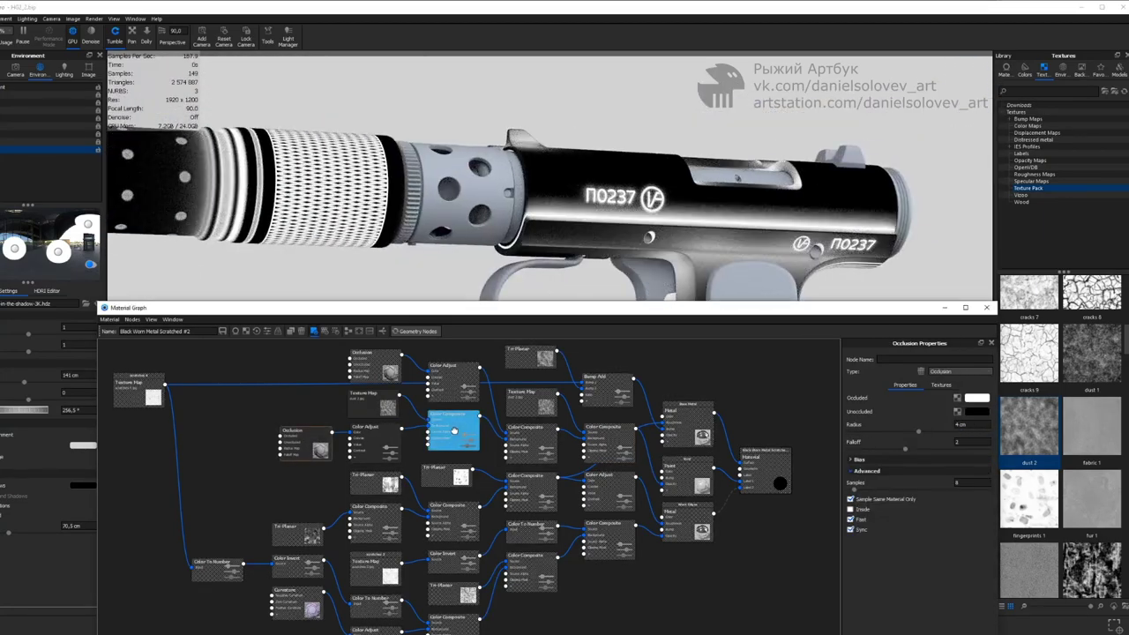
{"action": "left_click", "coordinate": [608, 443]}
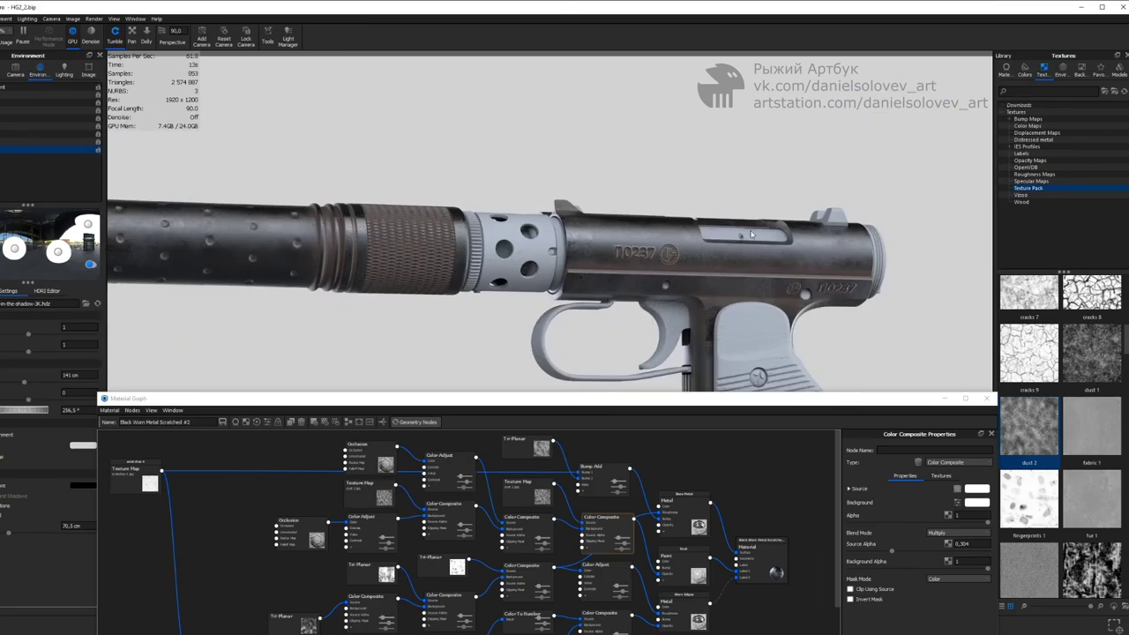
{"action": "left_click_drag", "start_coordinate": [599, 251], "coordinate": [582, 237]}
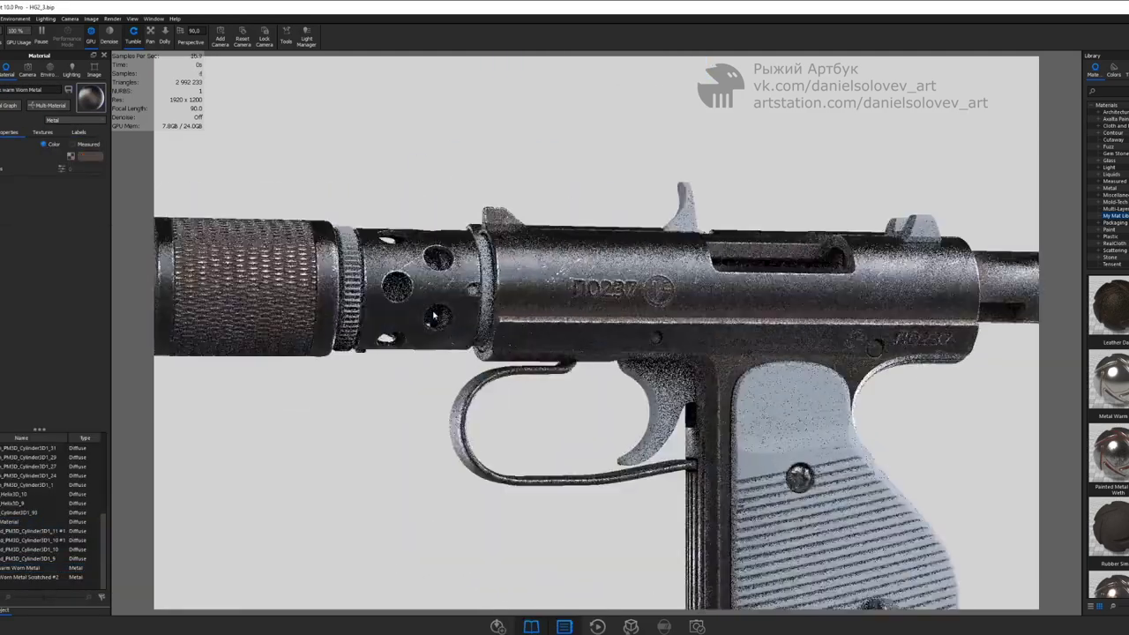
Turn the pistol to the front, solo the wooden grip and switch to a saved camera view
{"action": "left_click_drag", "start_coordinate": [434, 315], "coordinate": [990, 399]}
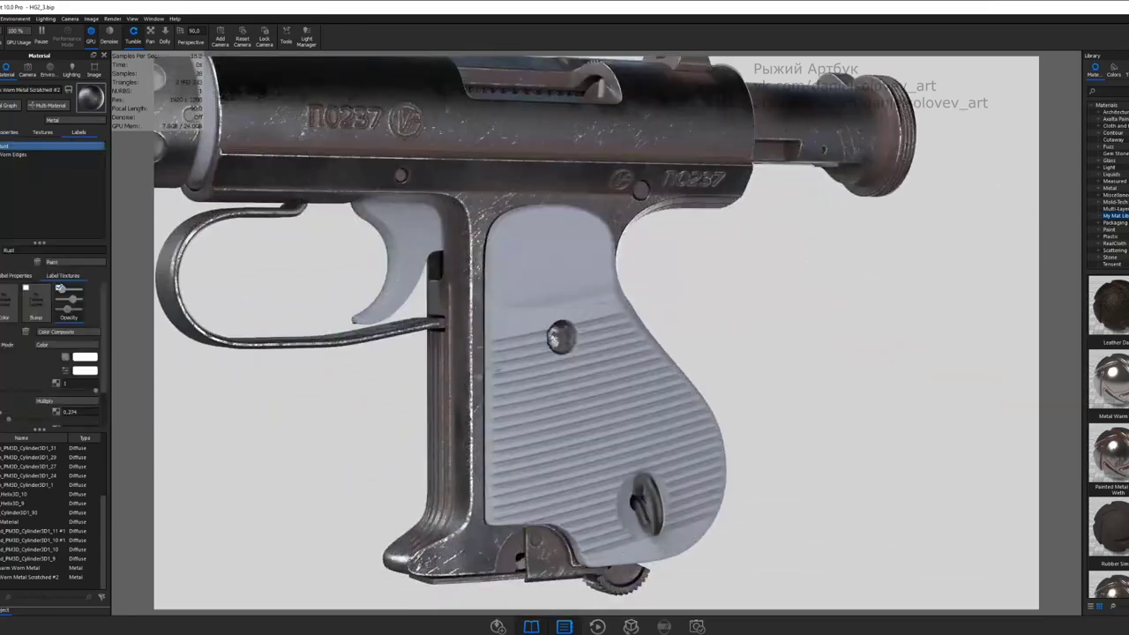
{"action": "right_click", "coordinate": [540, 340]}
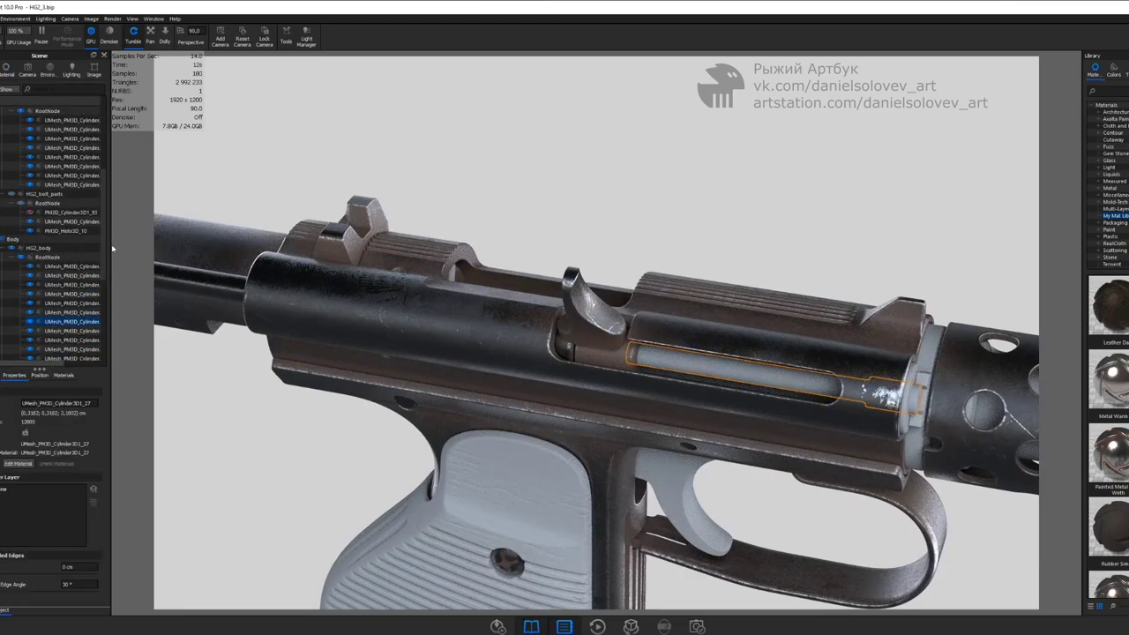
{"action": "scroll", "coordinate": [79, 282], "scroll_direction": "down", "scroll_amount": 5}
{"action": "left_click", "coordinate": [64, 306]}
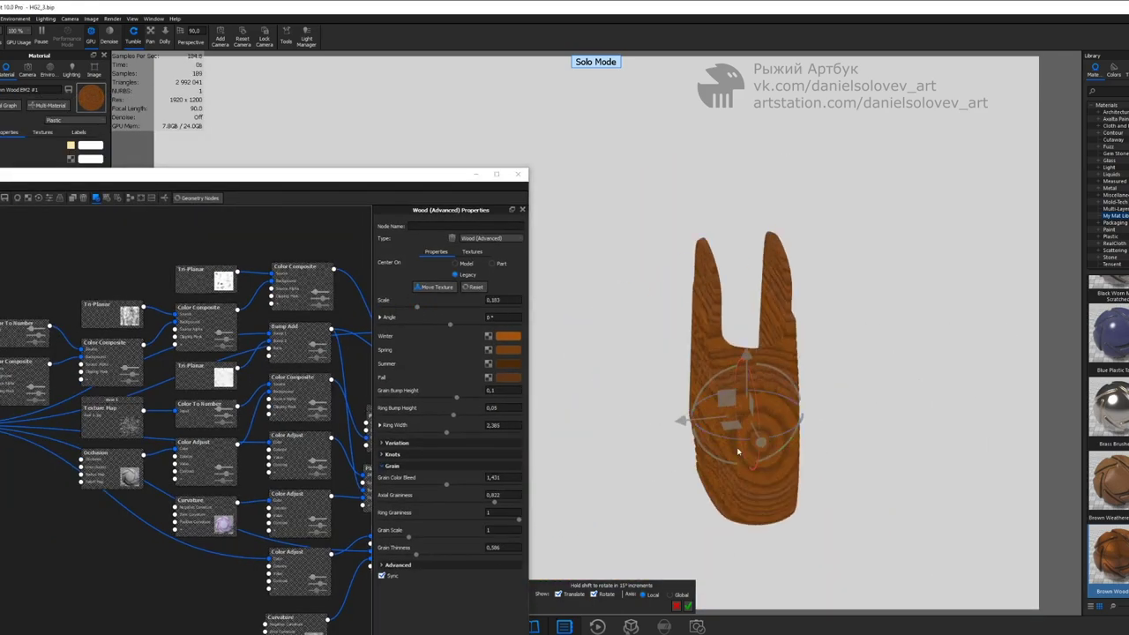
Drag the Wood (Advanced) texture gizmo to shift the grain across the grip
{"action": "left_click_drag", "start_coordinate": [714, 461], "coordinate": [528, 399]}
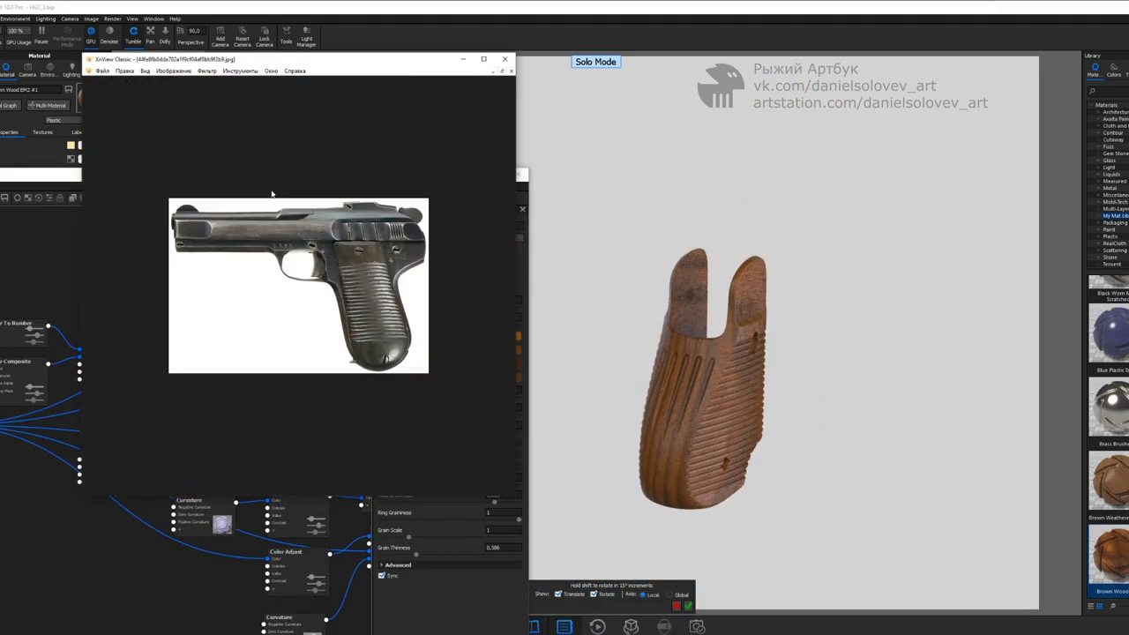
Step through the reference pistol photos in XnView
{"action": "key", "text": "space"}
{"action": "key", "text": "space"}
{"action": "key", "text": "space"}
{"action": "key", "text": "space"}
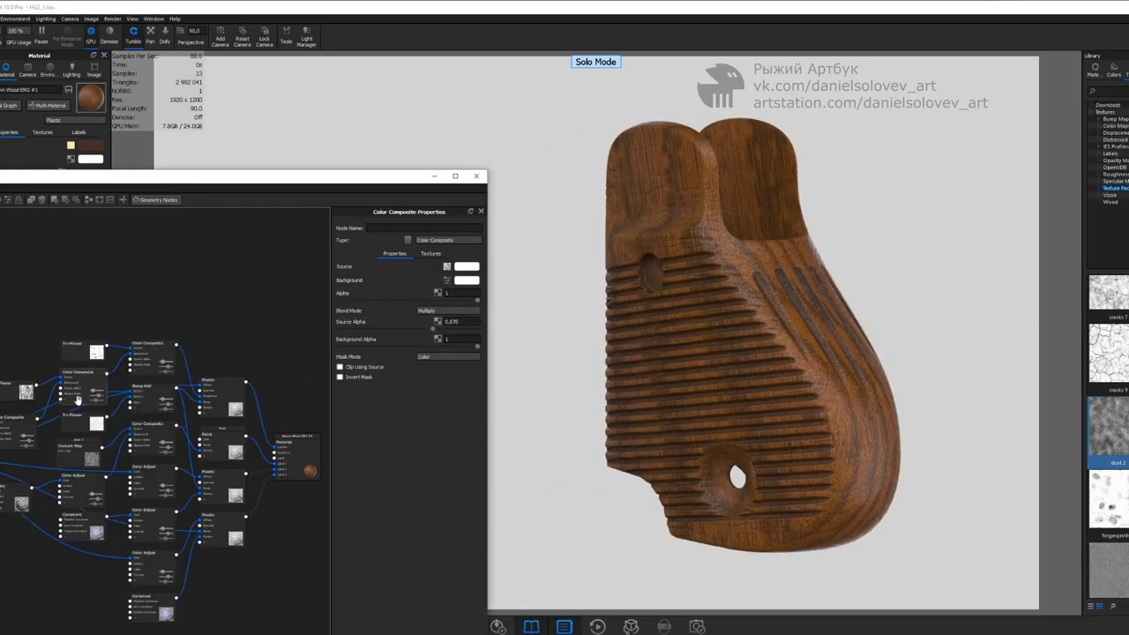
Preview the fingerprint Tri-Planar and Curvature maps on the grip and open the wood's Color Adjust settings
{"action": "left_click", "coordinate": [83, 351]}
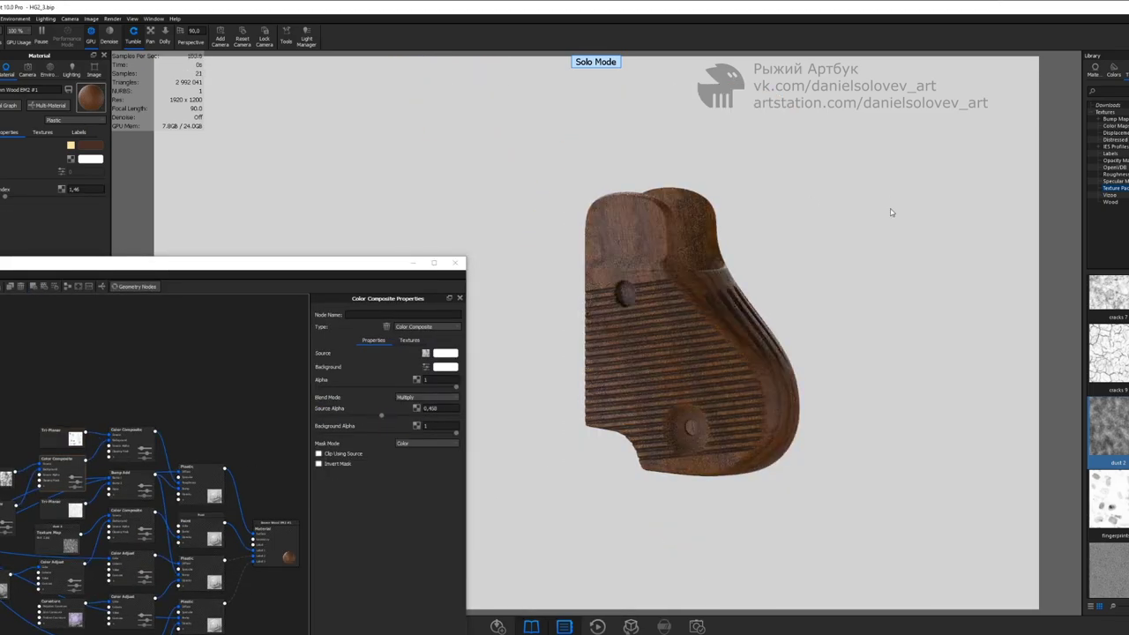
{"action": "left_click", "coordinate": [167, 461]}
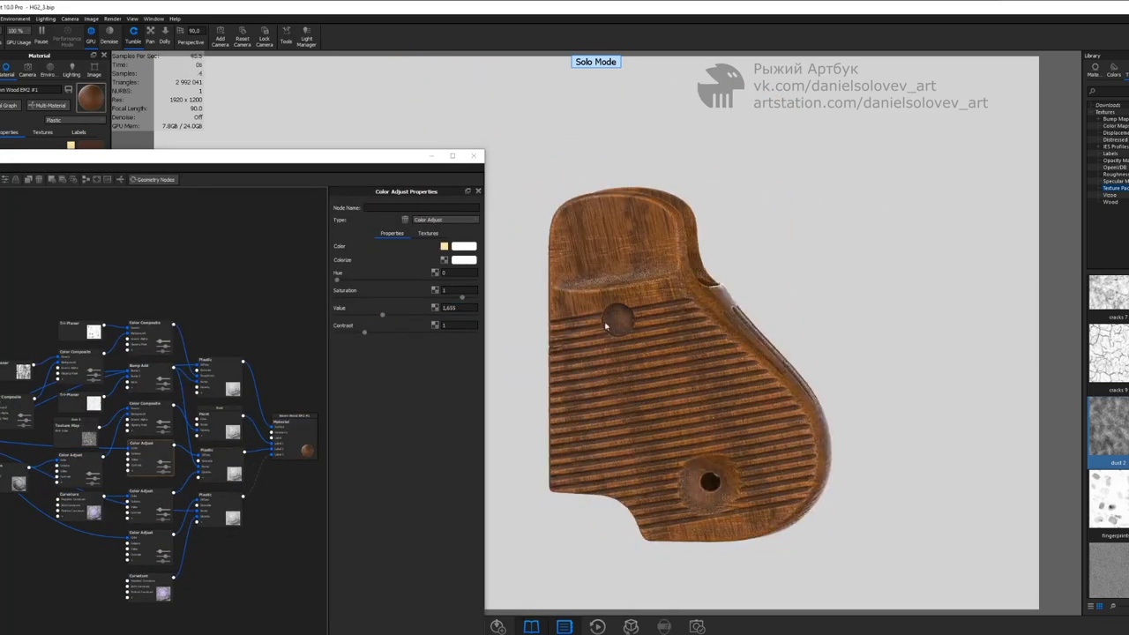
{"action": "left_click", "coordinate": [149, 589]}
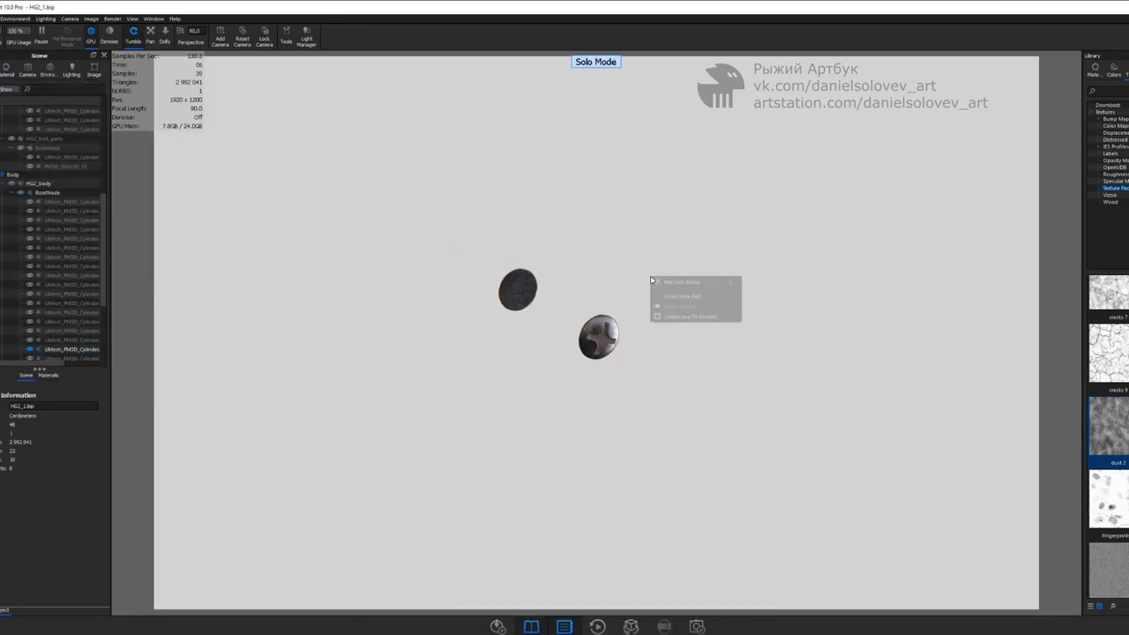
Exit Solo Mode and make the metal a warmer grey with 14% saturation and 42% value
{"action": "left_click", "coordinate": [653, 281]}
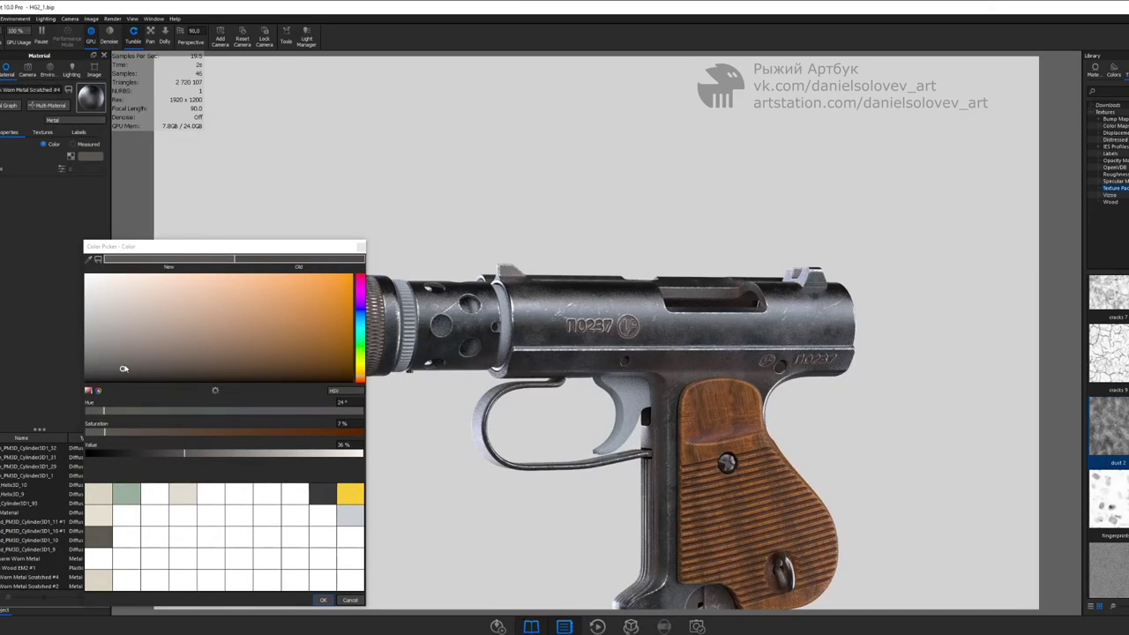
{"action": "left_click", "coordinate": [151, 363]}
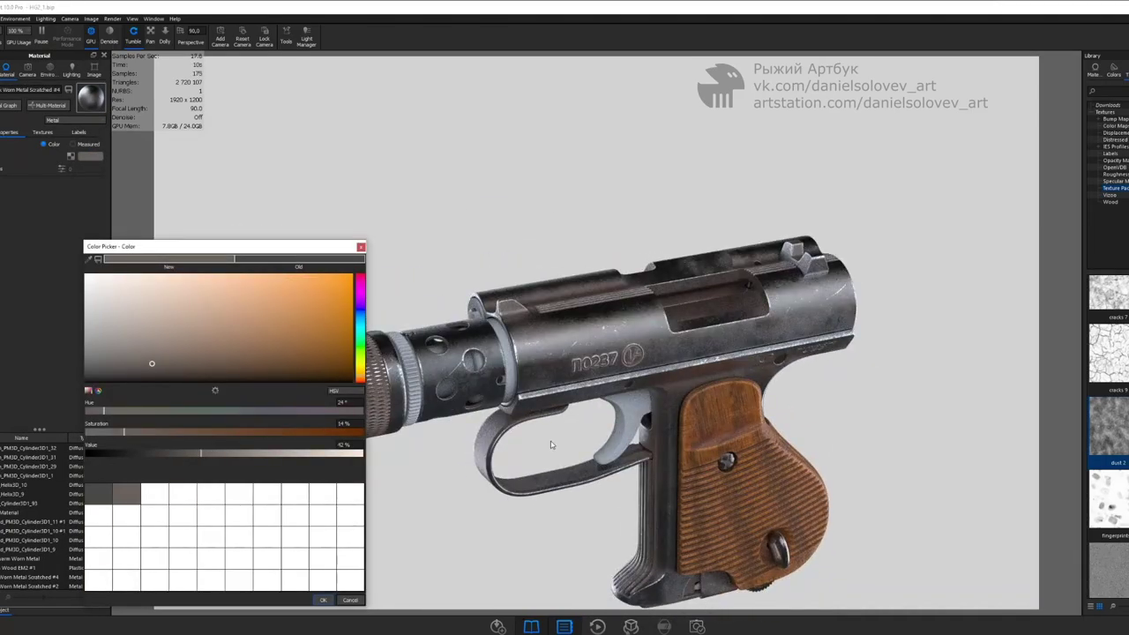
{"action": "mouse_move", "coordinate": [550, 441]}
{"action": "left_mouse_down"}
{"action": "mouse_move", "coordinate": [718, 410]}
{"action": "mouse_move", "coordinate": [520, 301]}
{"action": "left_mouse_up"}
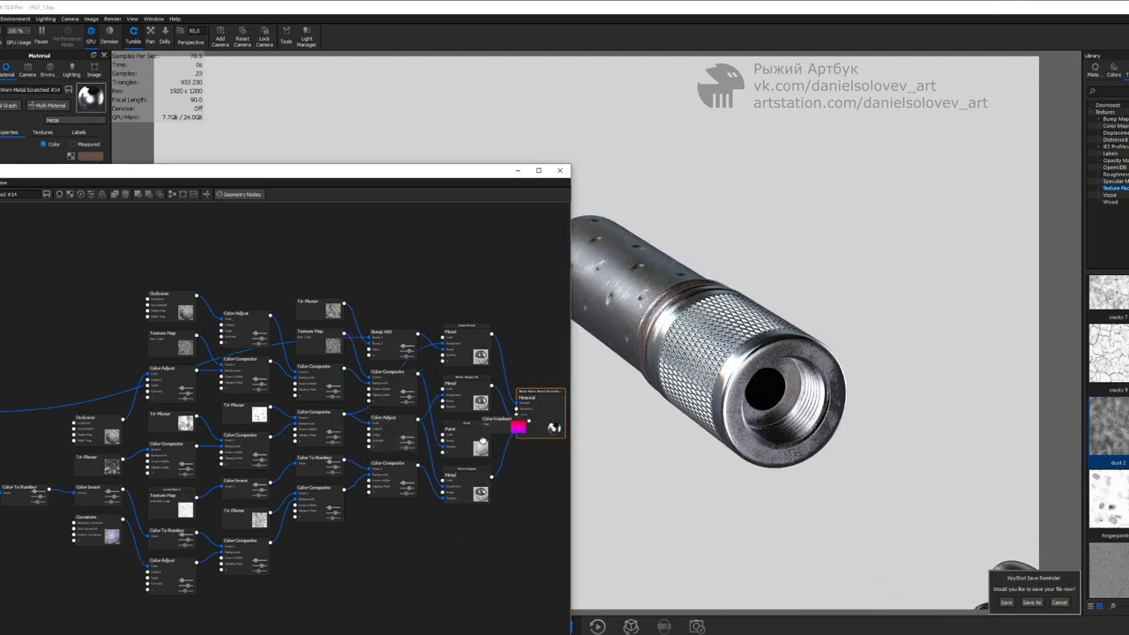
Add a slightly stretched cylindrical Color Gradient and wire Rust #1 paint, Color Composite and Occlusion into the suppressor material
{"action": "left_click_drag", "start_coordinate": [501, 424], "coordinate": [370, 565]}
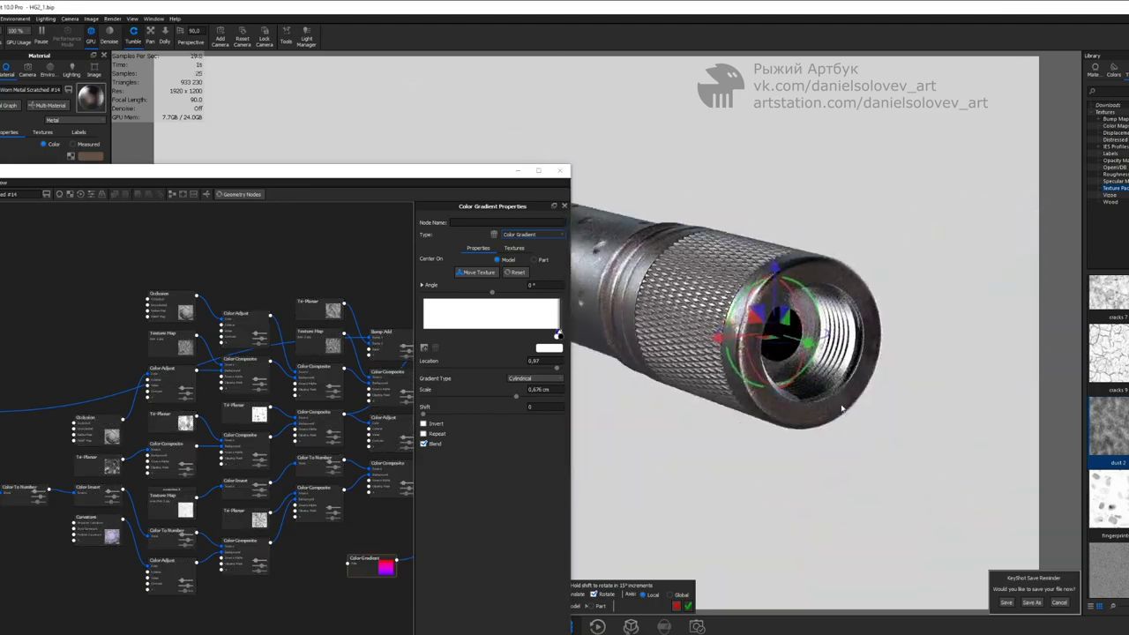
{"action": "left_click_drag", "start_coordinate": [516, 396], "coordinate": [529, 397]}
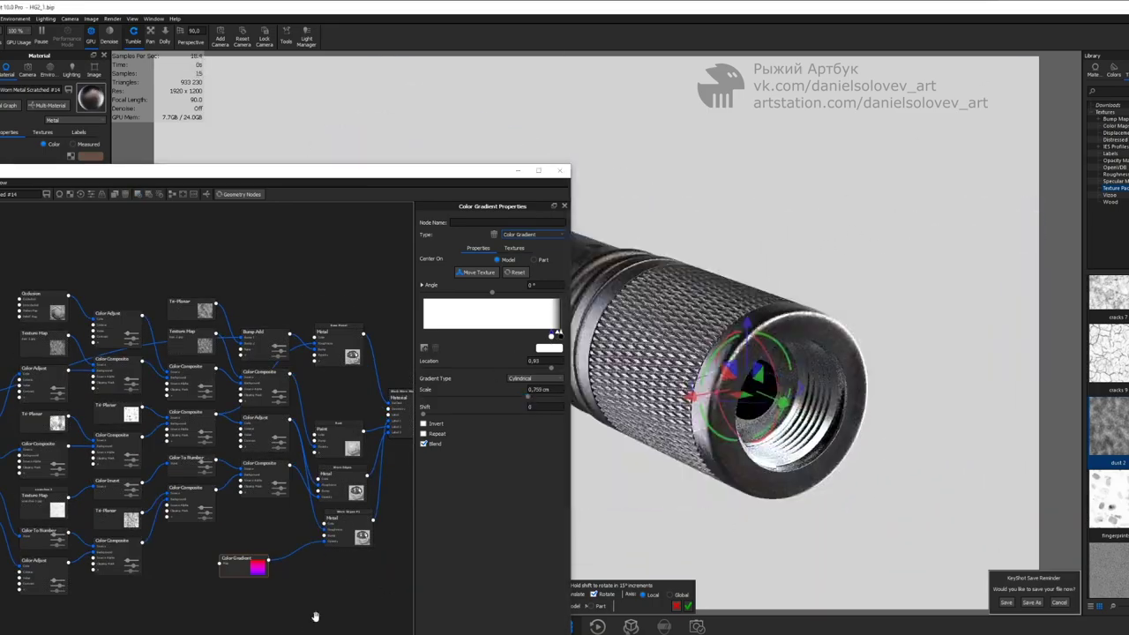
{"action": "left_click", "coordinate": [353, 536]}
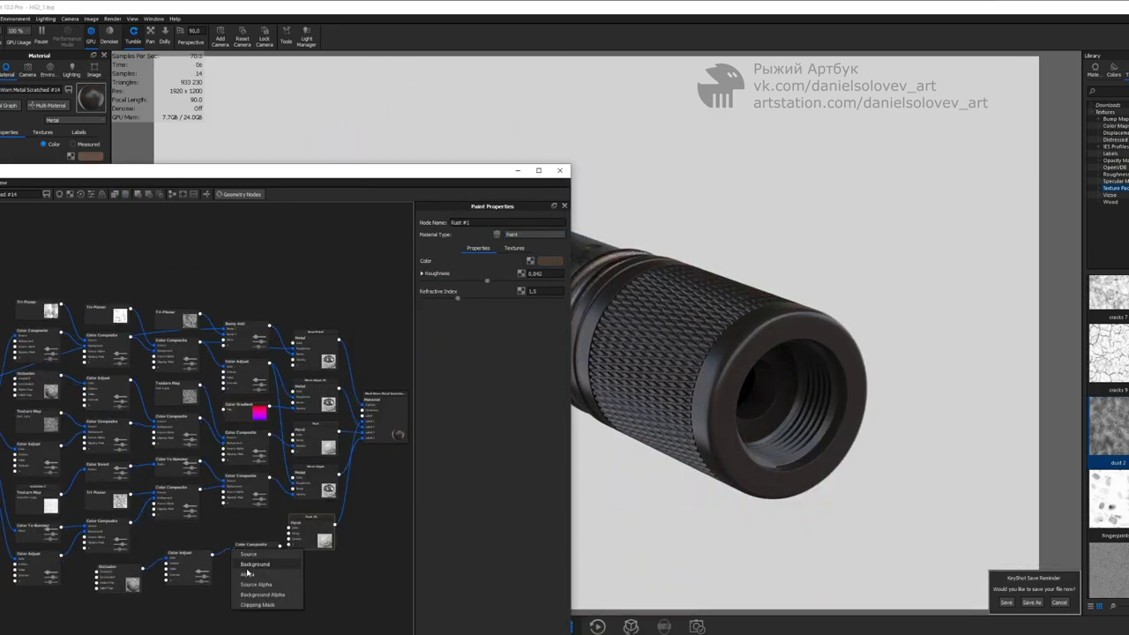
{"action": "left_click", "coordinate": [248, 574]}
{"action": "left_click", "coordinate": [252, 556]}
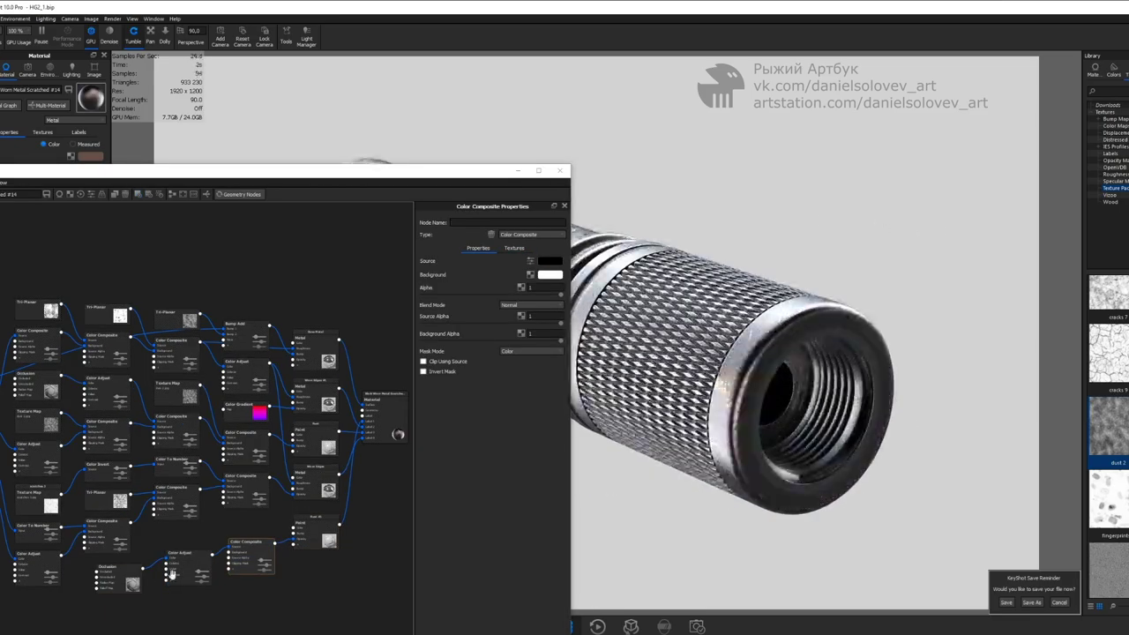
{"action": "left_click", "coordinate": [853, 258]}
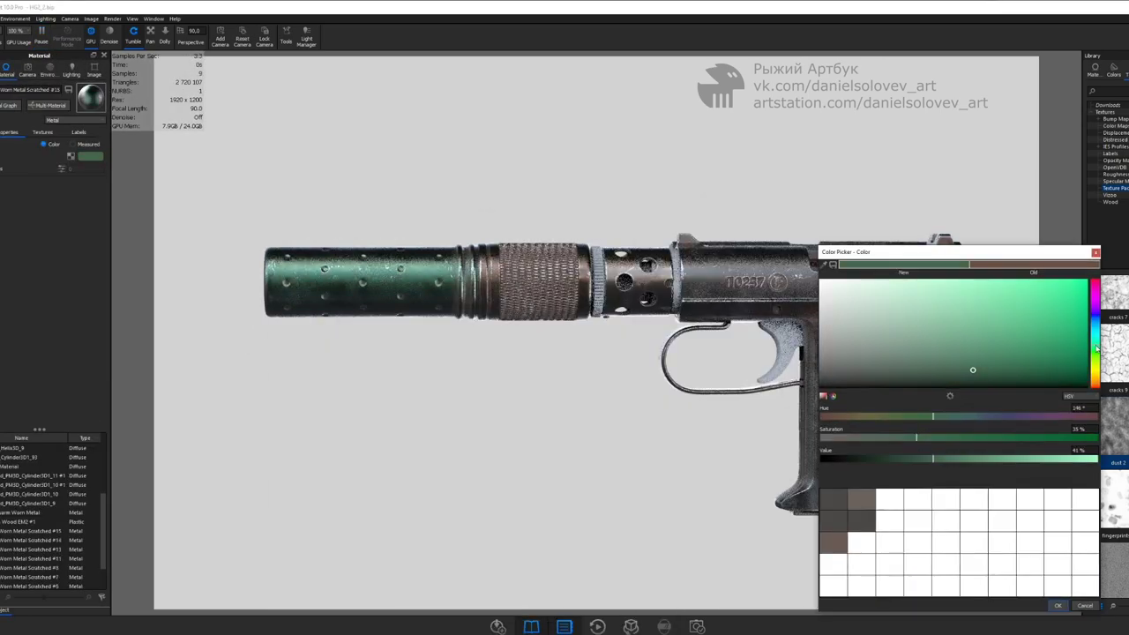
Replace the suppressor's green with a dark grey-brown swatch
{"action": "left_click", "coordinate": [784, 474]}
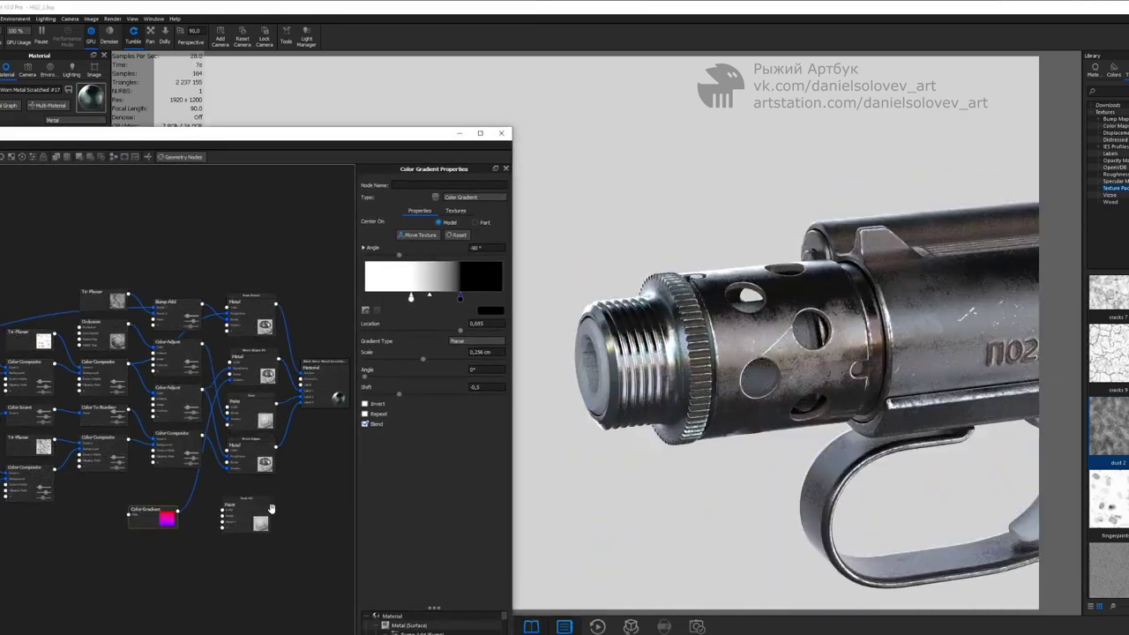
Move the Rust #1 paint node up the graph and check the Multiply Color Composite blend
{"action": "left_click_drag", "start_coordinate": [276, 546], "coordinate": [316, 534]}
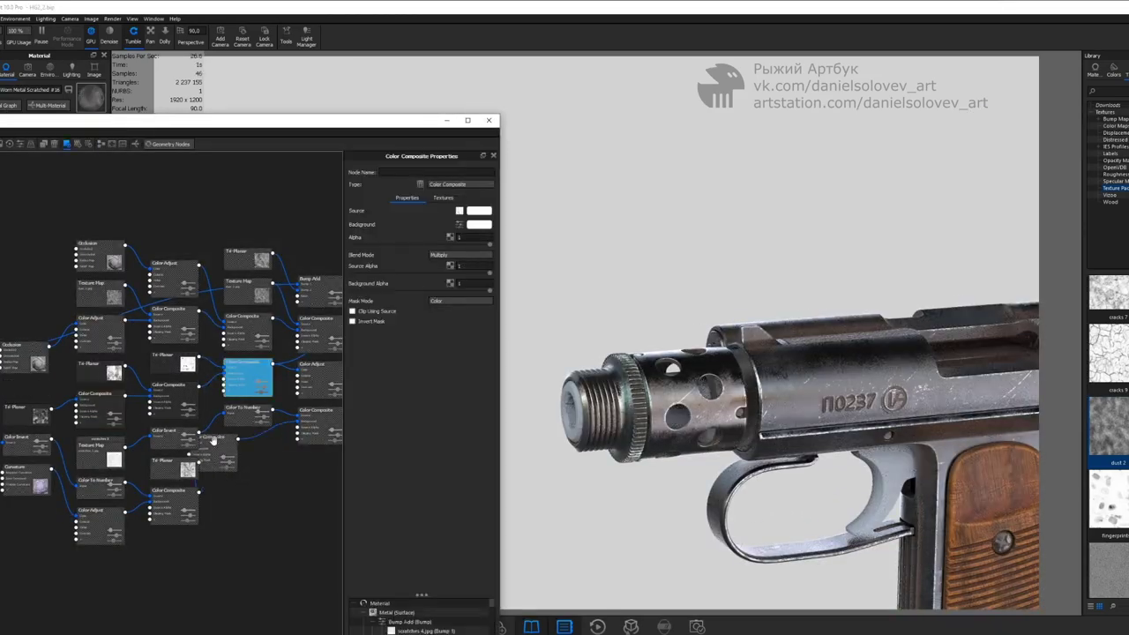
{"action": "left_click", "coordinate": [177, 398]}
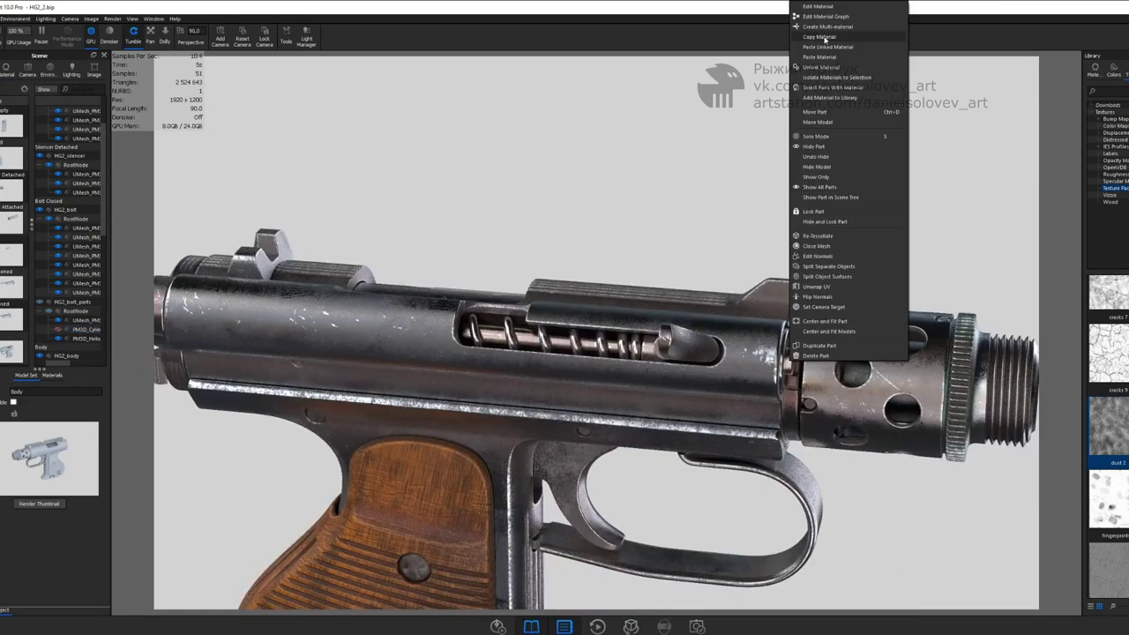
Solo the bolt rod, select its Tri-Planar grunge texture and place a duplicate Color Gradient node
{"action": "left_click", "coordinate": [564, 137]}
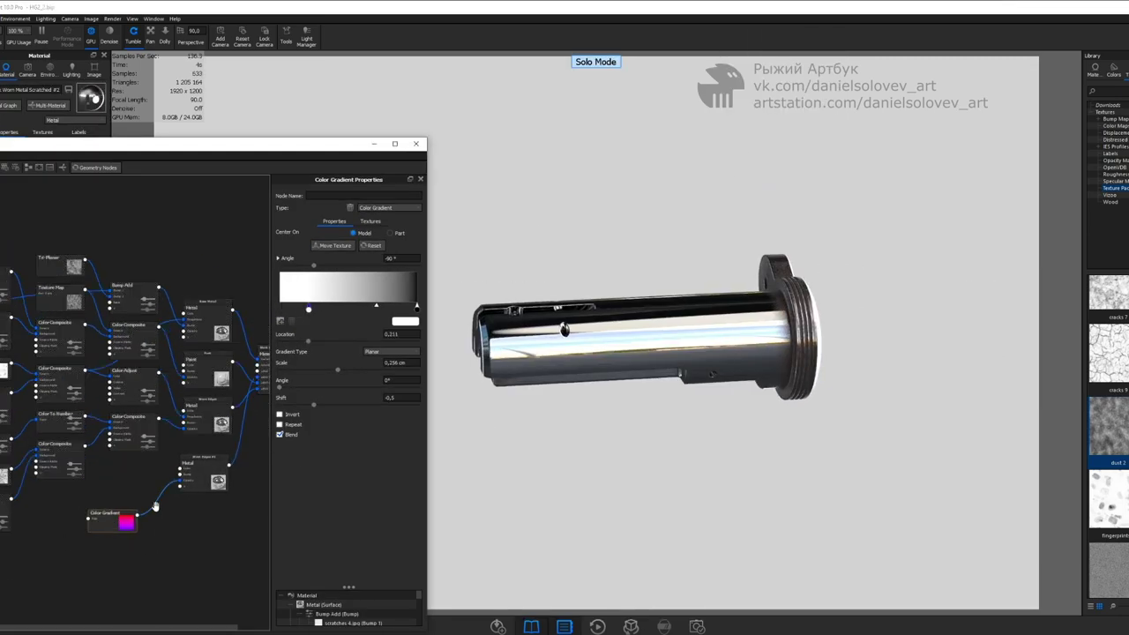
{"action": "left_click", "coordinate": [27, 589]}
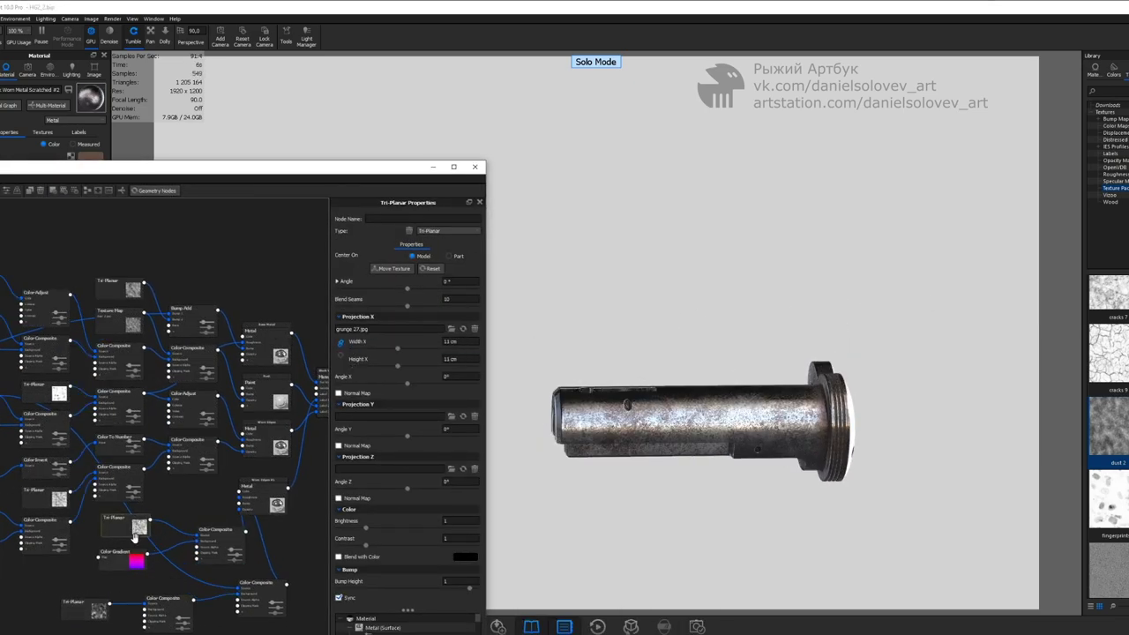
{"action": "left_click_drag", "start_coordinate": [123, 555], "coordinate": [103, 585]}
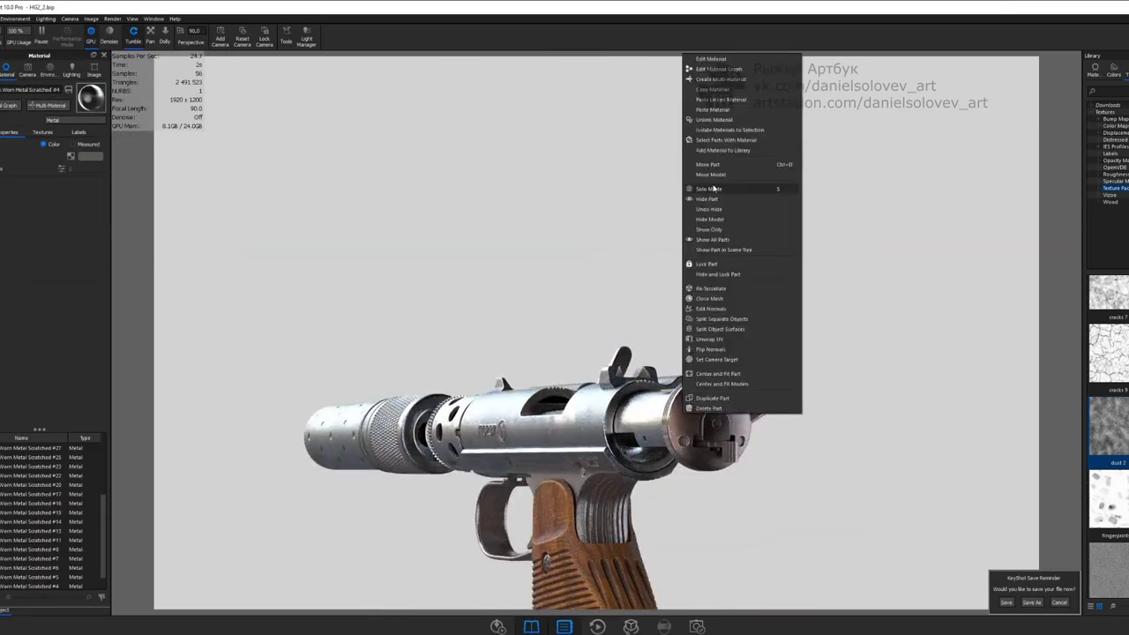
Solo the barrel so its worn metal can be tuned on its own
{"action": "left_click", "coordinate": [710, 188]}
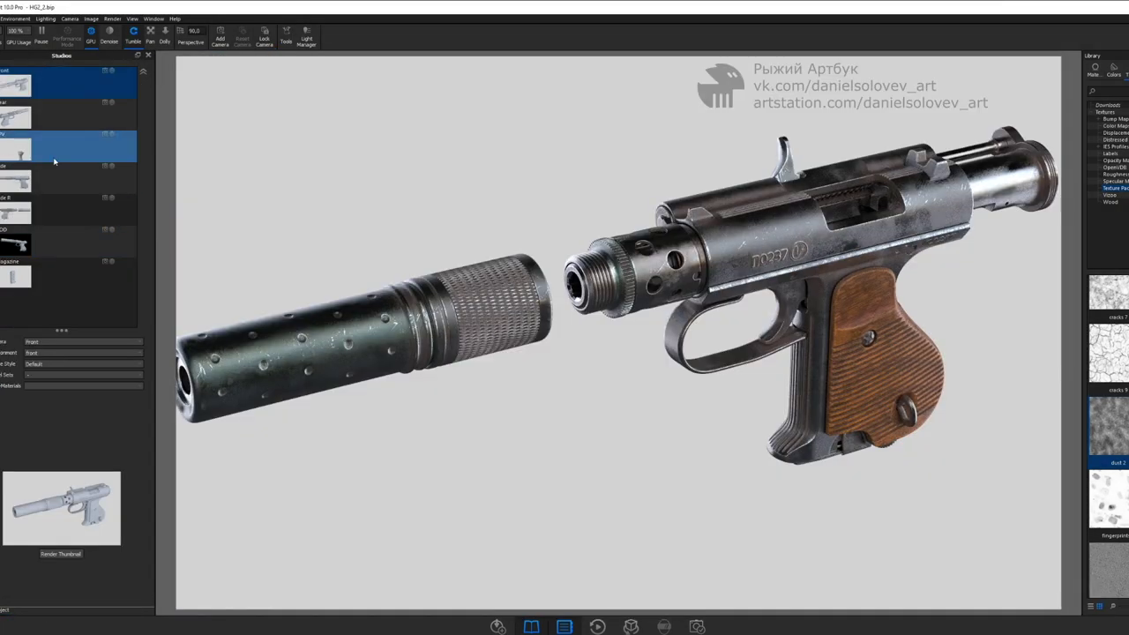
Cycle through the Side, Side R and Magazine studio camera views of the pistol
{"action": "left_click", "coordinate": [48, 191]}
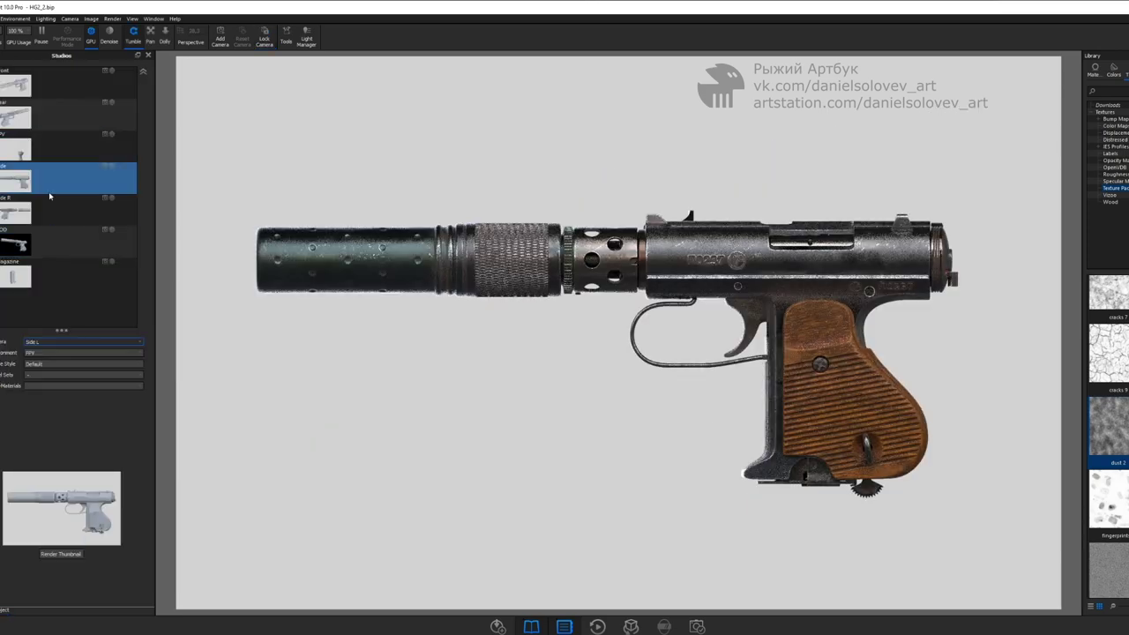
{"action": "left_click", "coordinate": [49, 204]}
{"action": "left_click", "coordinate": [49, 273]}
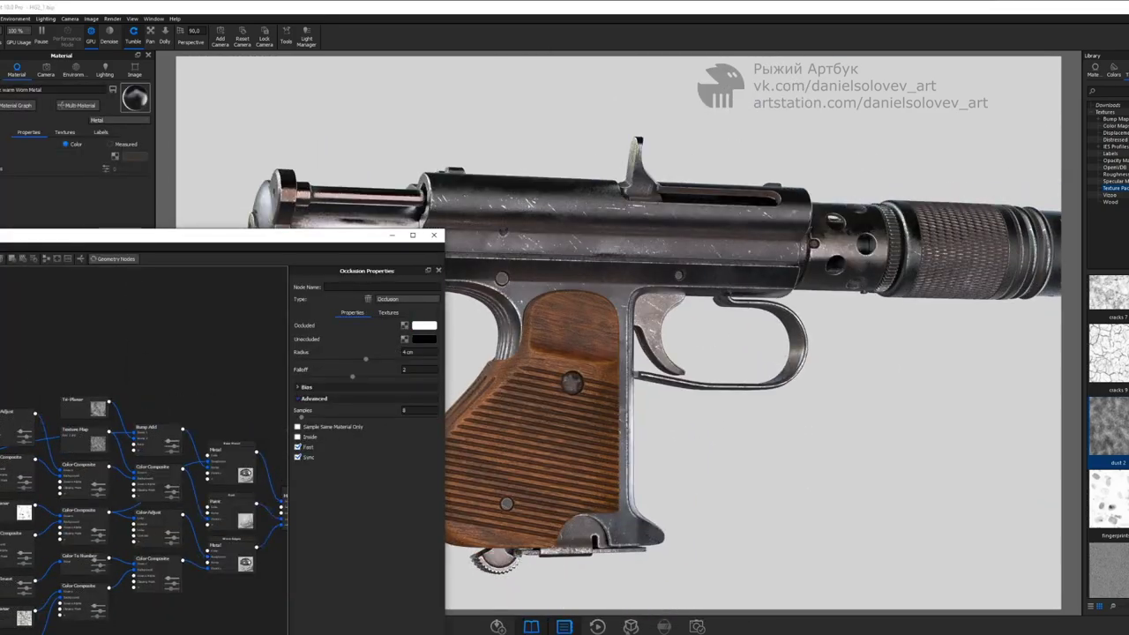
Close the Material Graph window to return to the full pistol render
{"action": "left_click", "coordinate": [105, 314]}
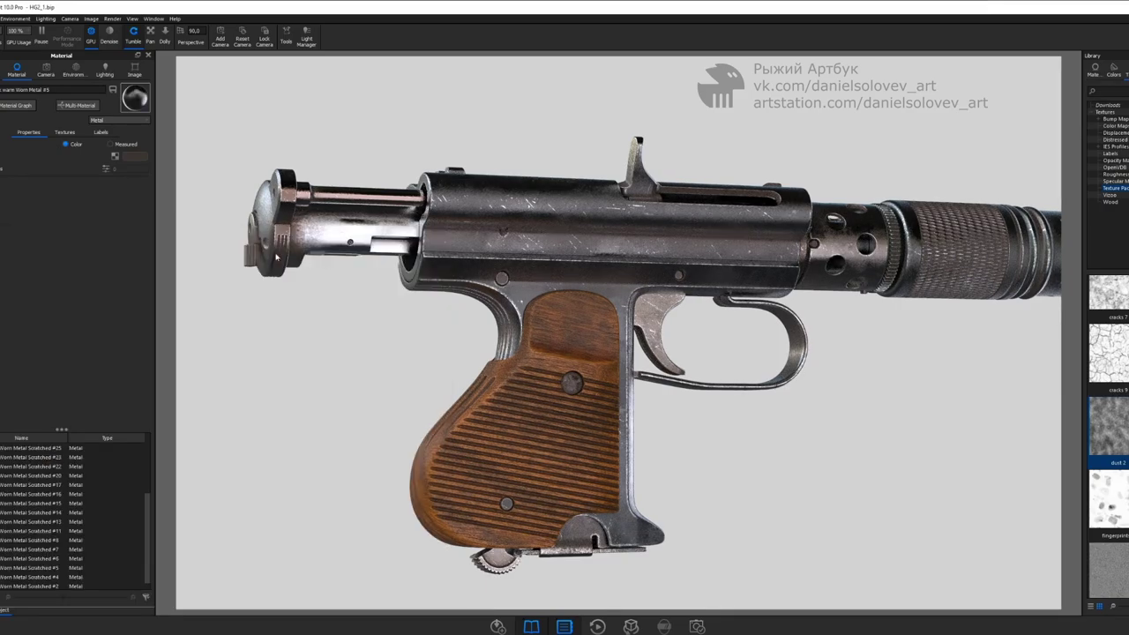